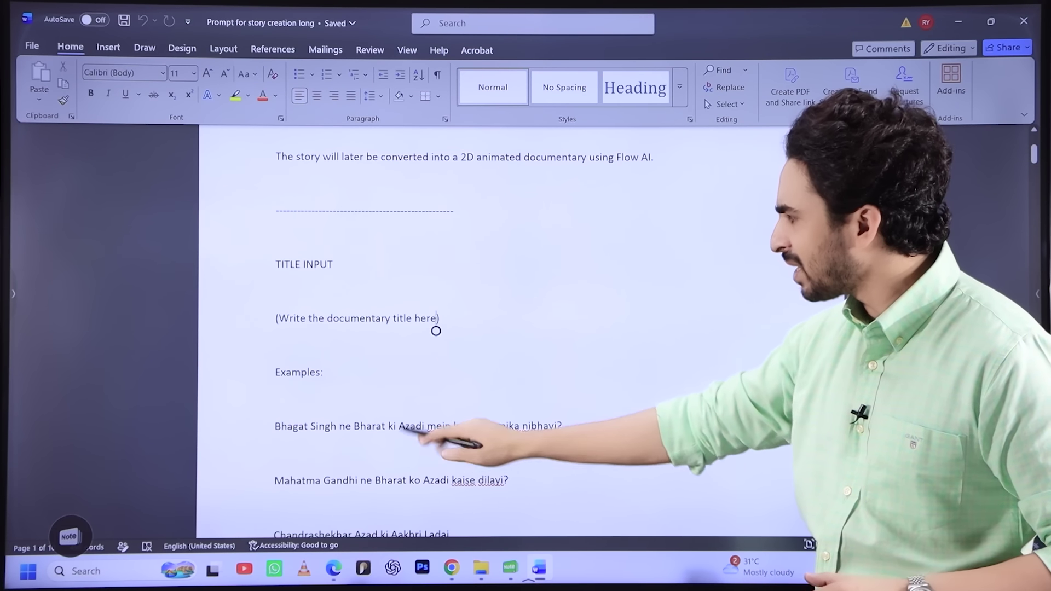
# Copy the example title "Bhagat Singh ne Bharat ki Azadi mein kya bhoomika nibhayi?" over the documentary title placeholder under TITLE INPUT
pyautogui.scroll(-3, 436, 331)
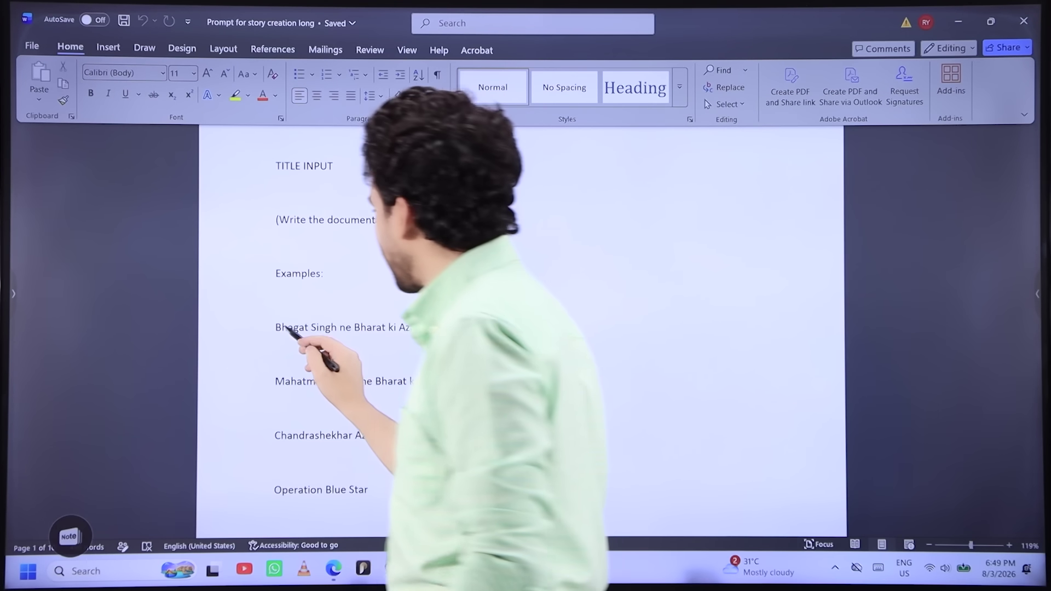
pyautogui.moveTo(276, 327); pyautogui.dragTo(541, 328)
pyautogui.hotkey('ctrl', 'c')
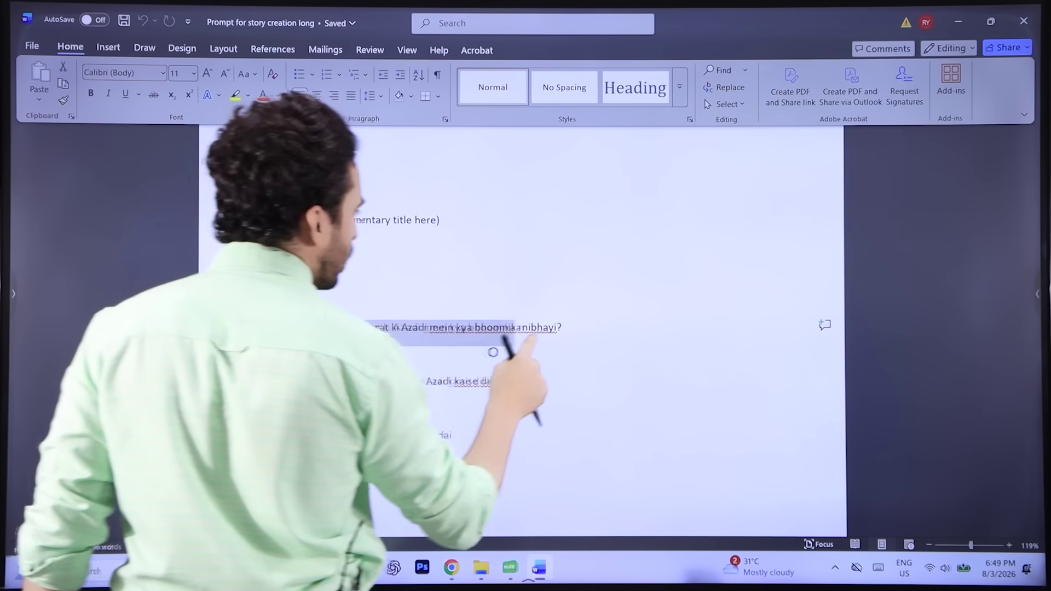
pyautogui.moveTo(279, 220); pyautogui.dragTo(437, 220)
pyautogui.click(417, 181)
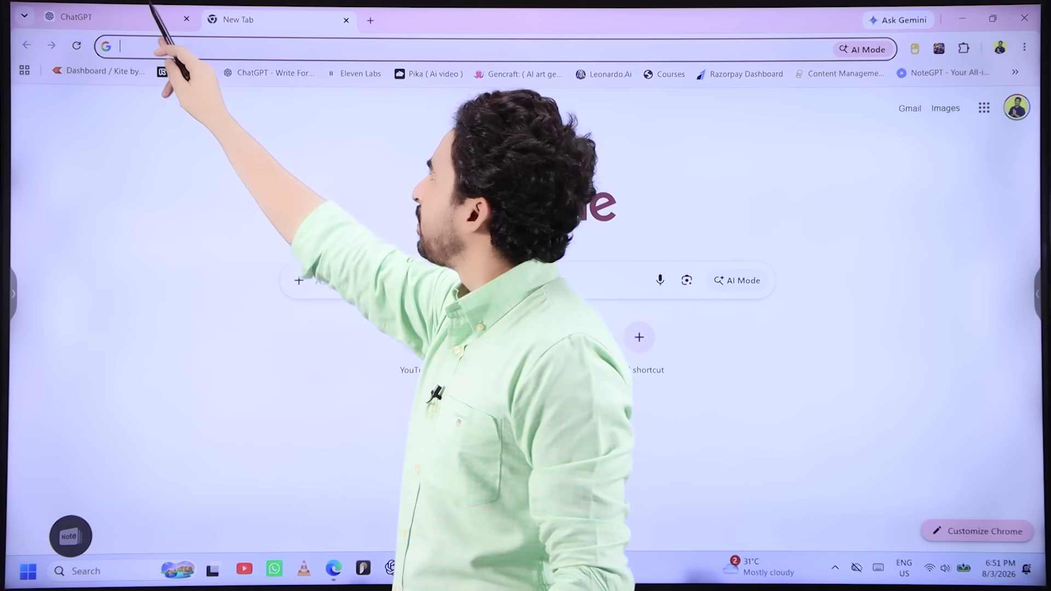
# Switch to ChatGPT, paste the copied documentary story prompt into a new chat, send it, and go to the start of the Hindi story
pyautogui.click(152, 15)
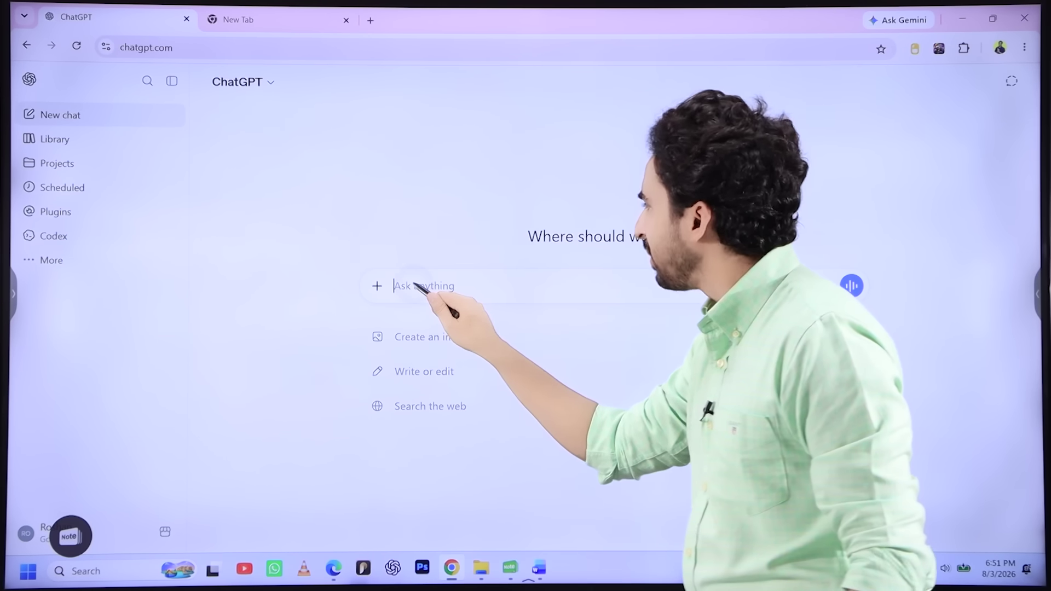
pyautogui.click(415, 285)
pyautogui.click(394, 306)
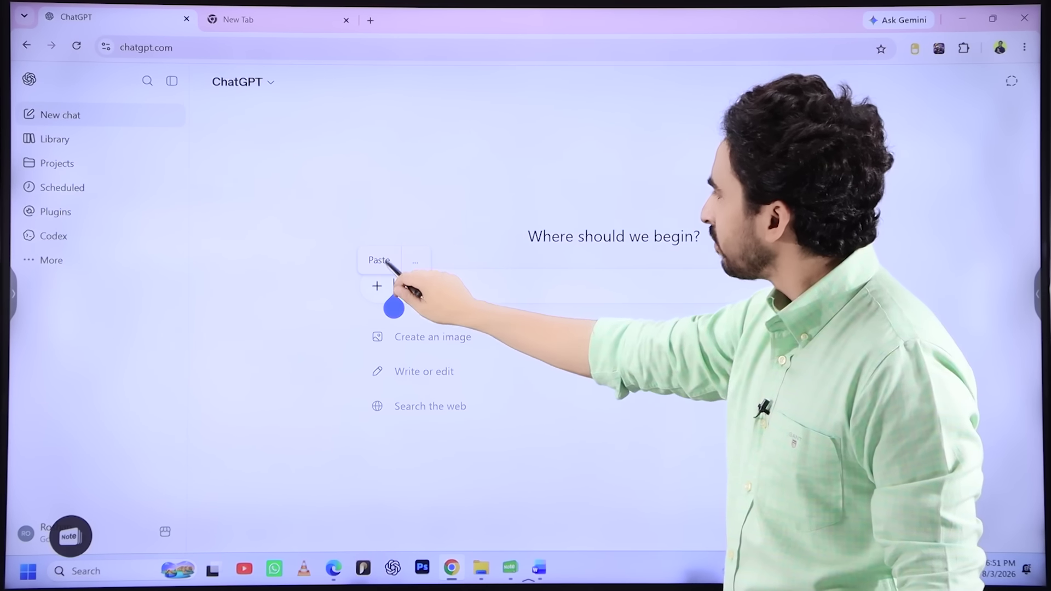
pyautogui.click(372, 264)
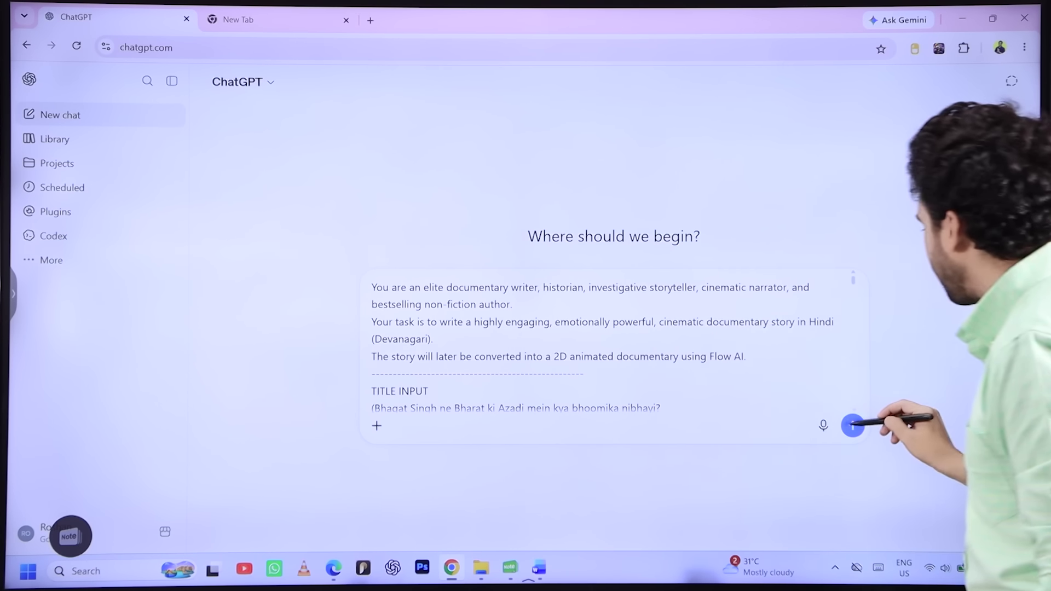
pyautogui.click(851, 425)
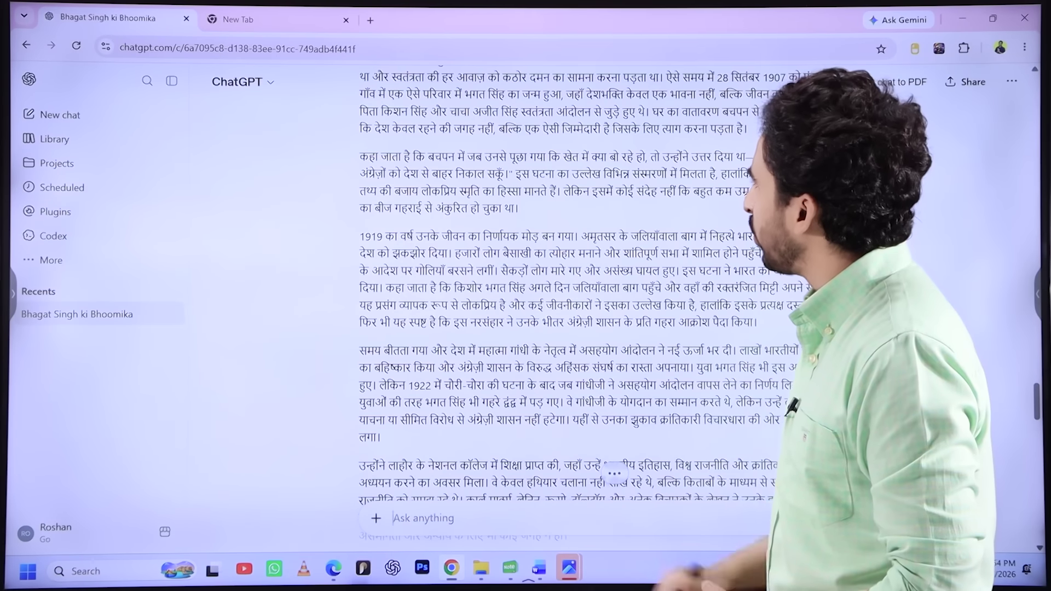
pyautogui.scroll(10, 547, 285)
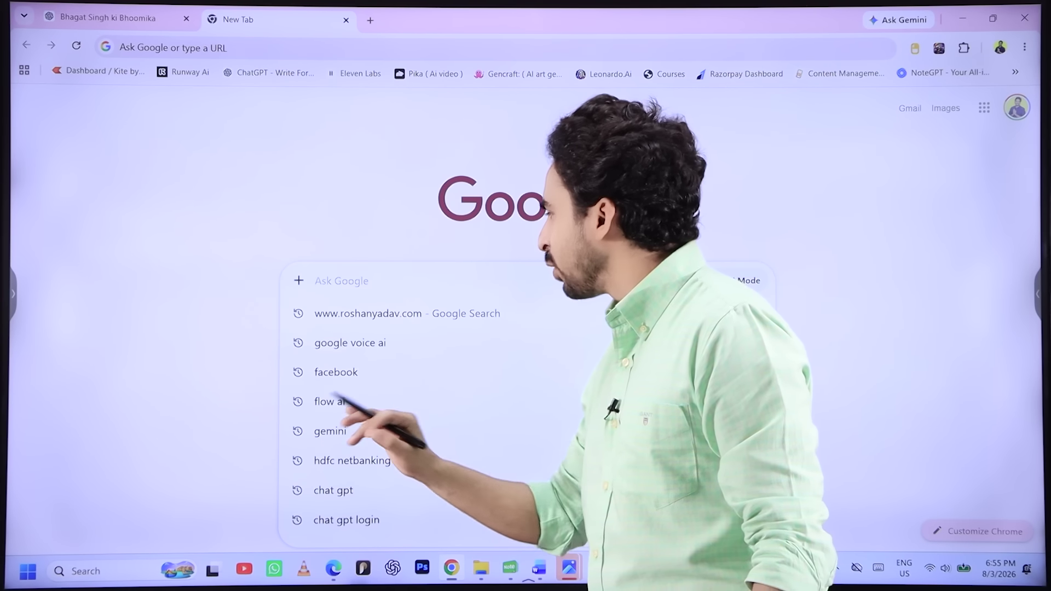
# Search Google for "google voice ai" and open the Google AI Studio speech generation page
pyautogui.click(348, 343)
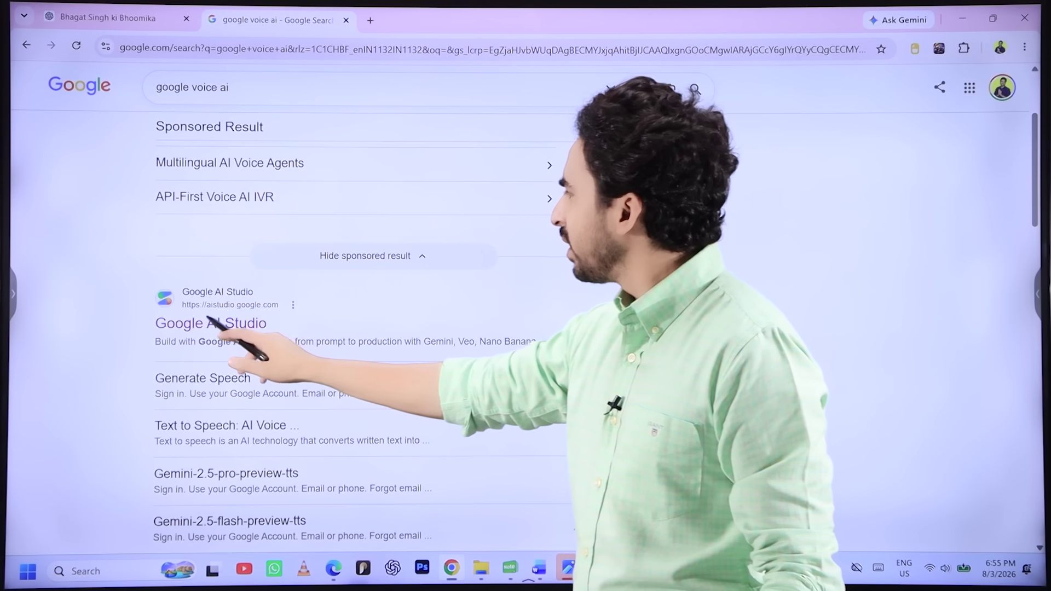
pyautogui.click(282, 425)
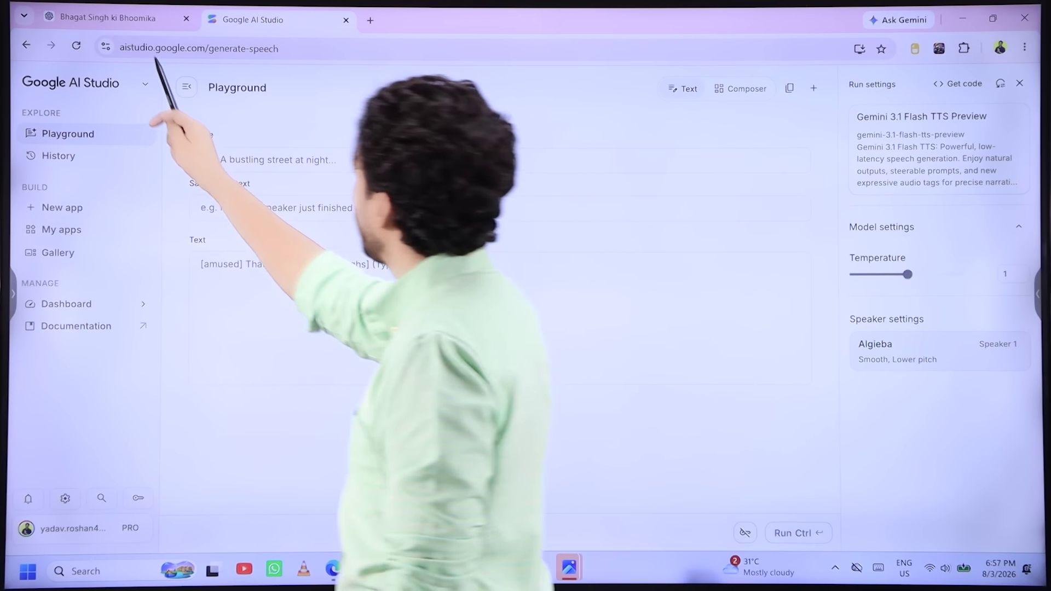
# Copy the story's opening paragraphs, through the 1919 one, from ChatGPT into AI Studio's speech text and generate the voice-over
pyautogui.click(132, 20)
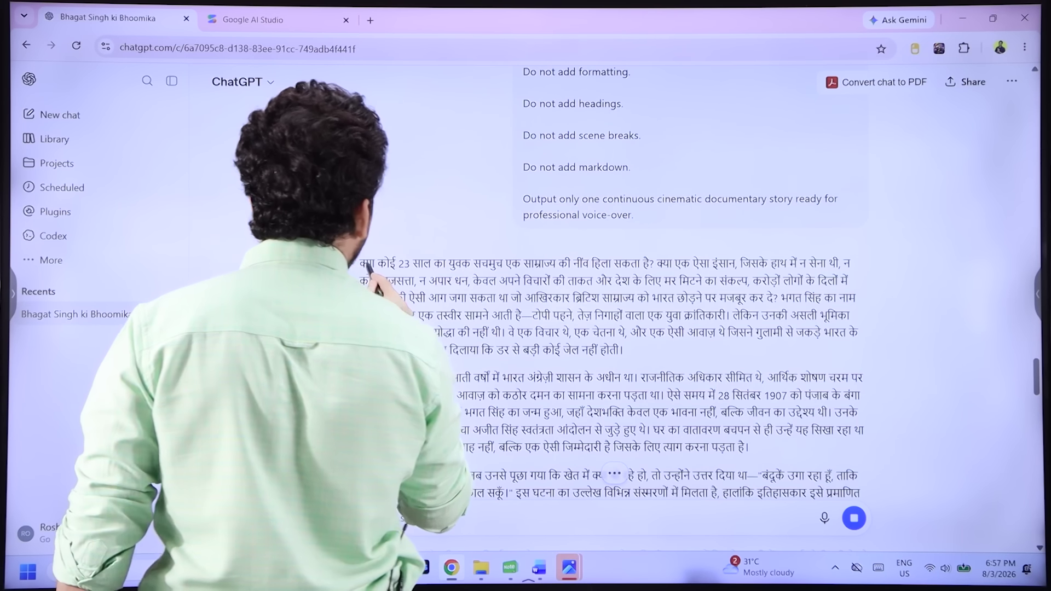
pyautogui.moveTo(361, 267); pyautogui.dragTo(541, 416)
pyautogui.hotkey('ctrl', 'c')
pyautogui.click(251, 20)
pyautogui.click(208, 262)
pyautogui.hotkey('ctrl', 'v')
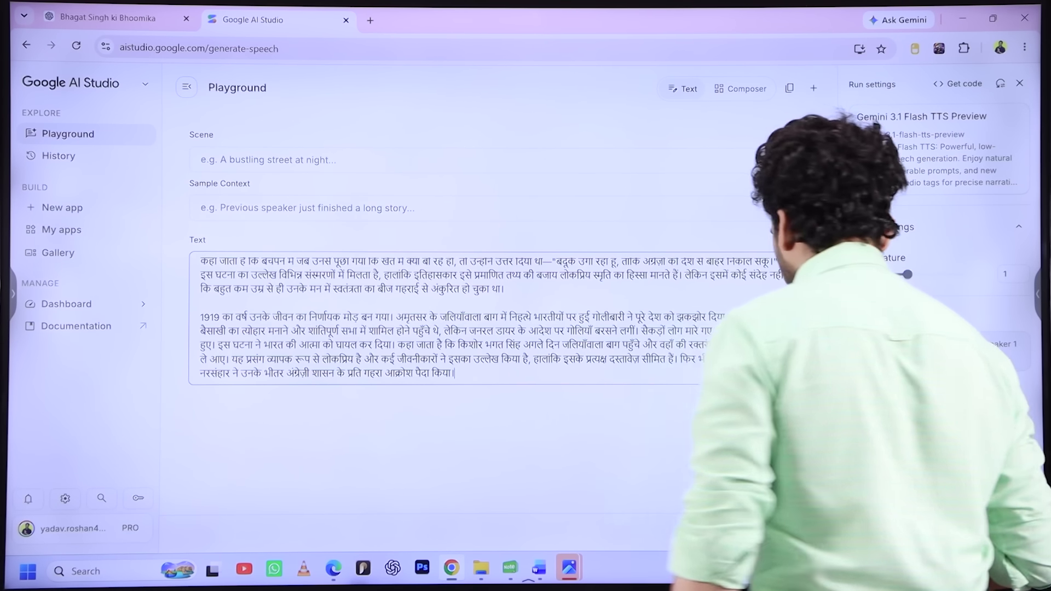
pyautogui.click(806, 533)
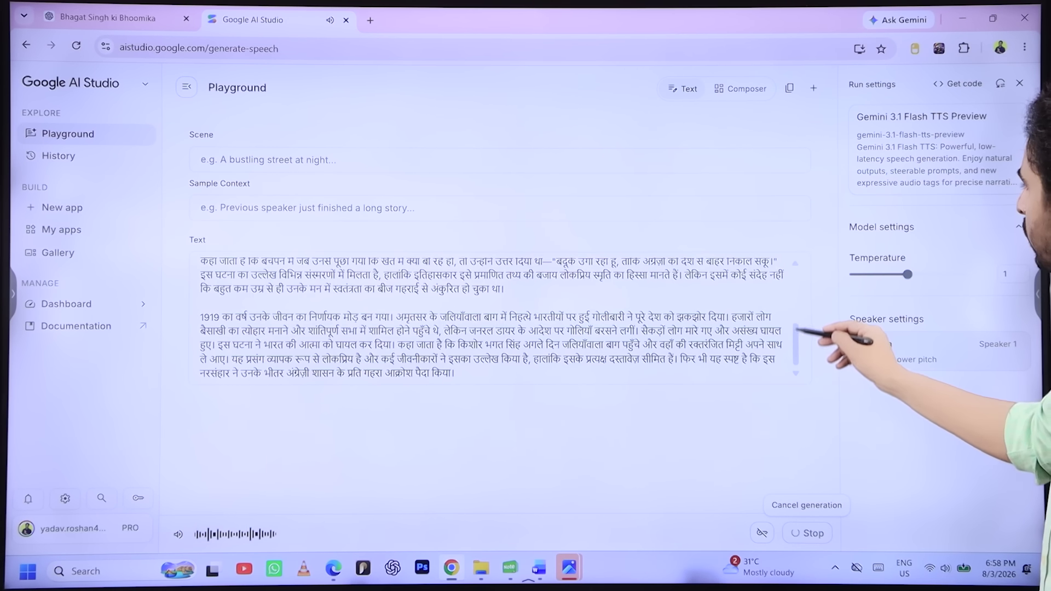
pyautogui.moveTo(796, 335); pyautogui.dragTo(797, 268)
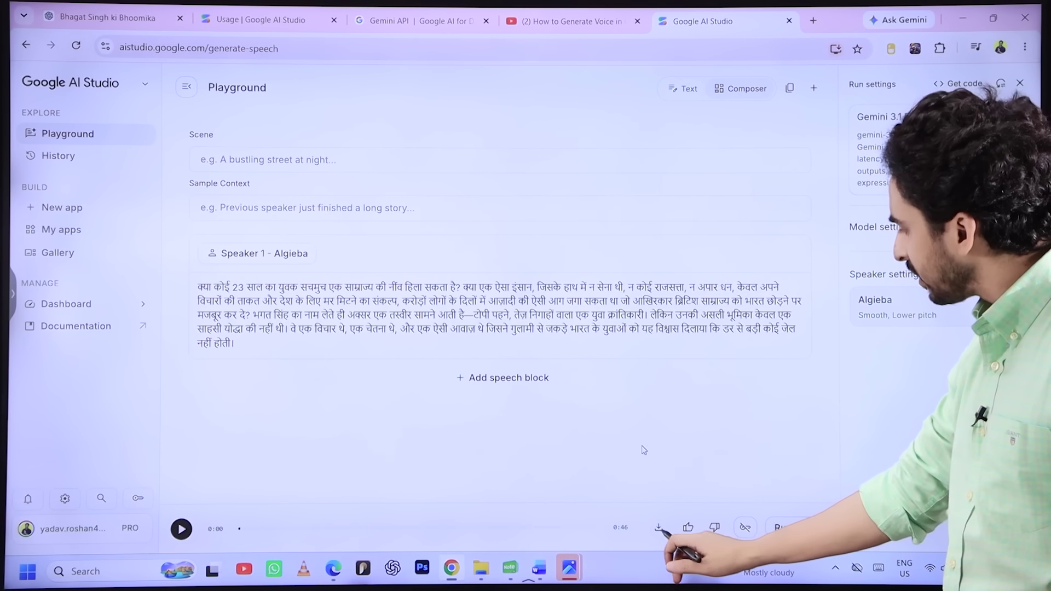
# Download the generated voice-over and save it to the Desktop as a WAV audio file under the suggested name
pyautogui.click(658, 527)
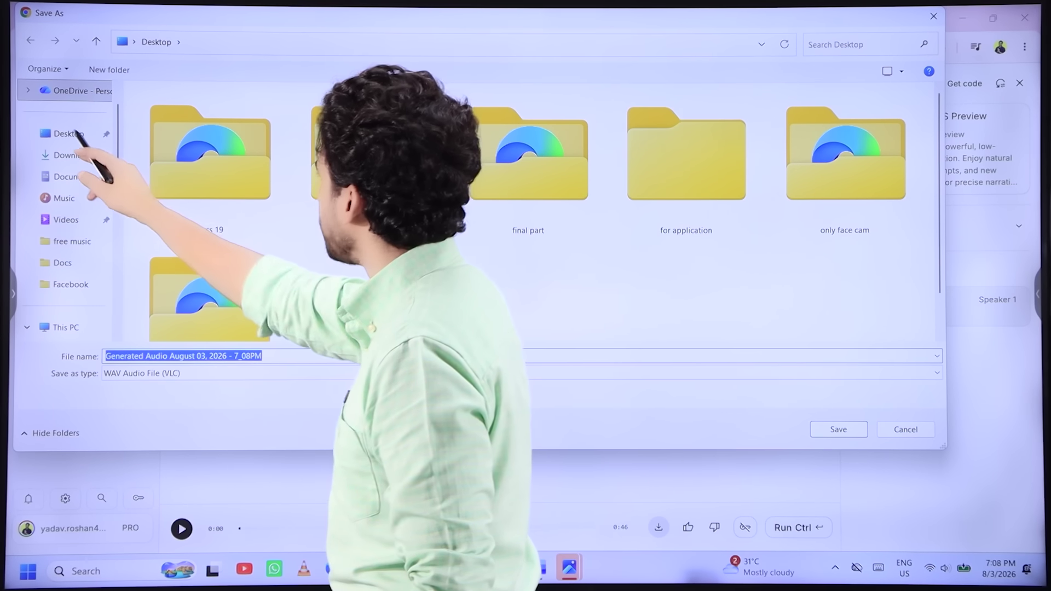
pyautogui.click(66, 133)
pyautogui.click(837, 429)
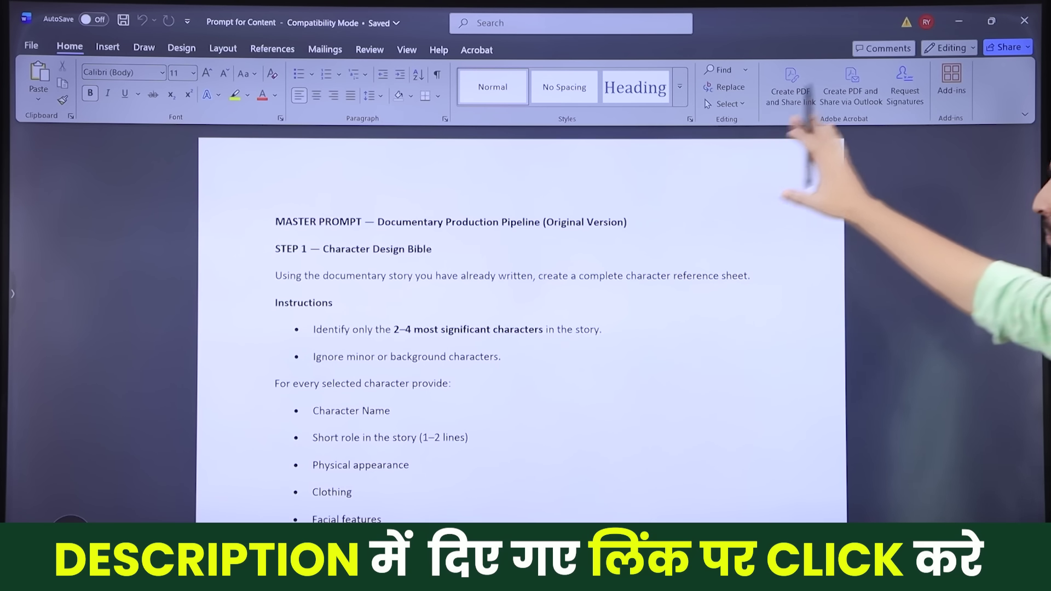
# Copy the whole STEP 1 — Character Design Bible section, including its Important Rules, from the Prompt for Content document in Word
pyautogui.scroll(-2, 275, 157)
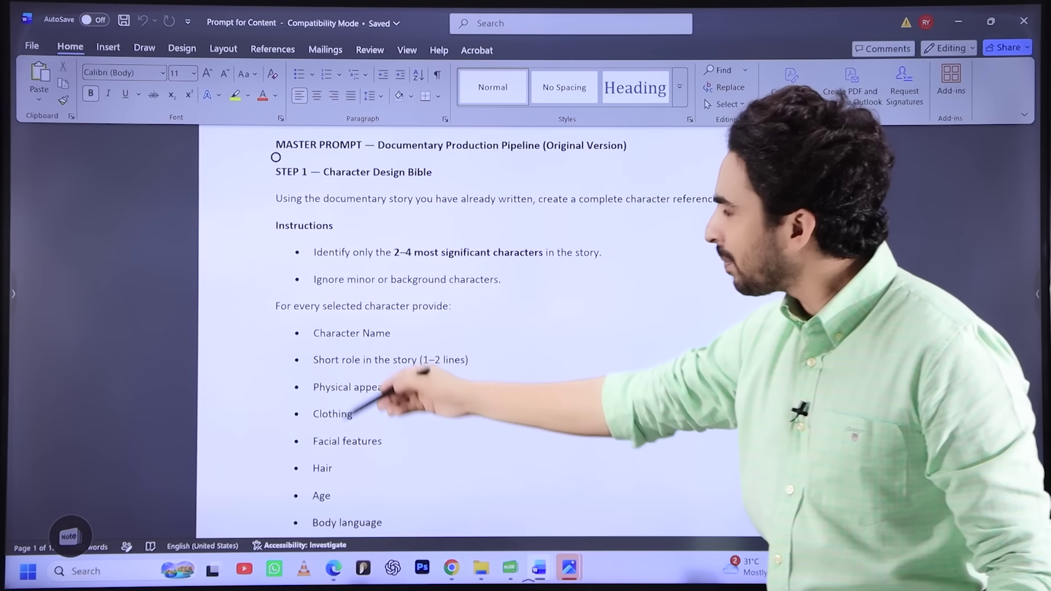
pyautogui.scroll(-5, 471, 329)
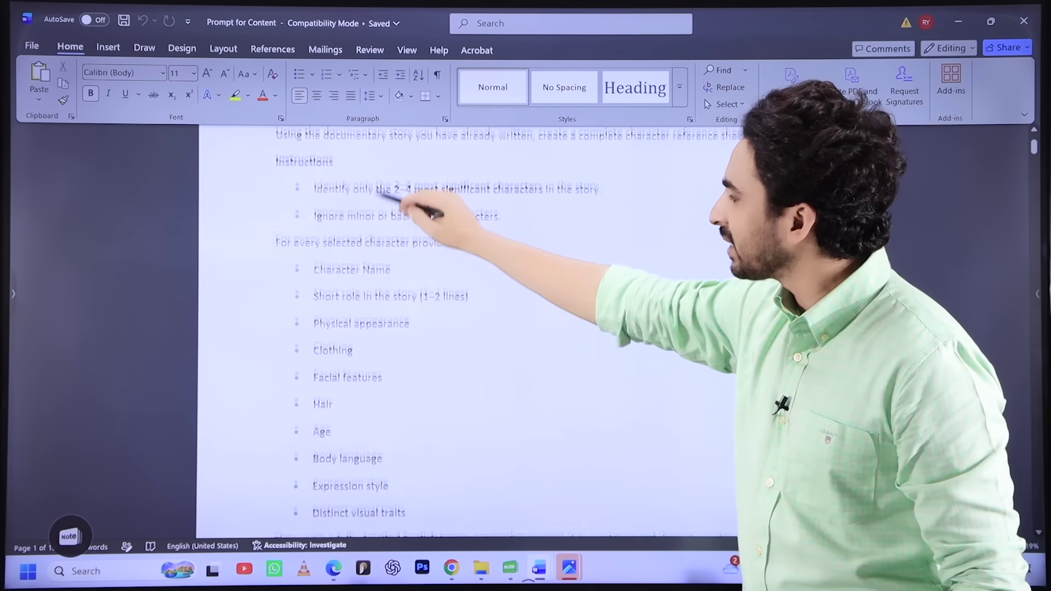
pyautogui.scroll(-8, 470, 328)
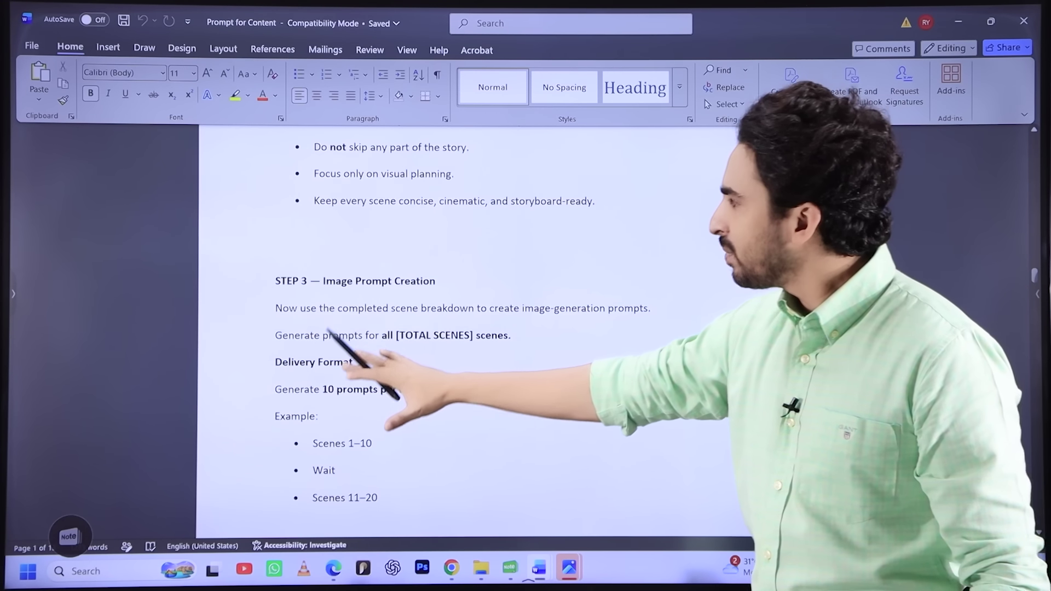
pyautogui.scroll(-10, 471, 328)
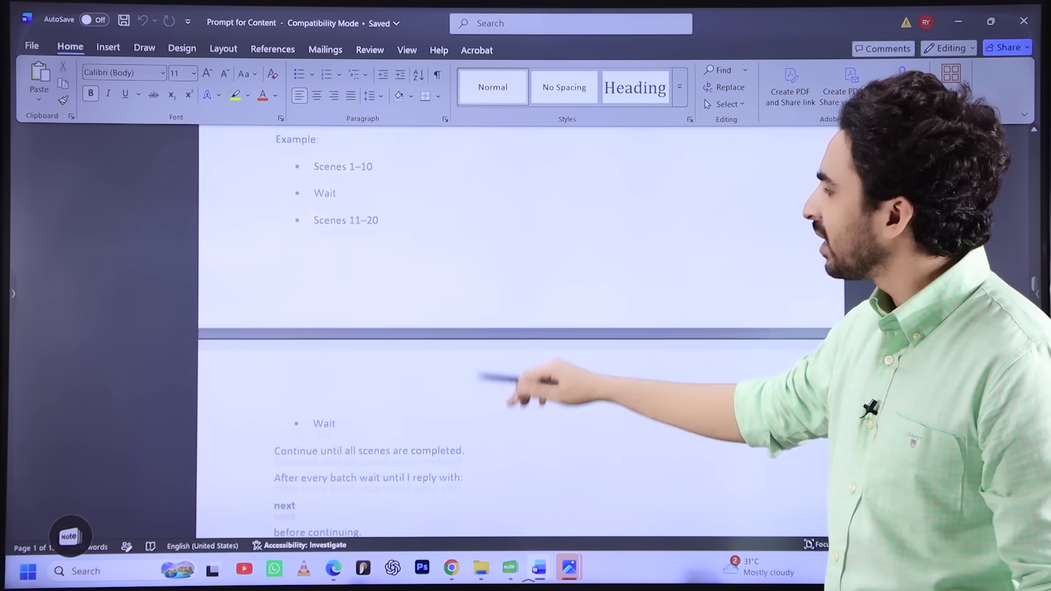
pyautogui.scroll(-7, 520, 328)
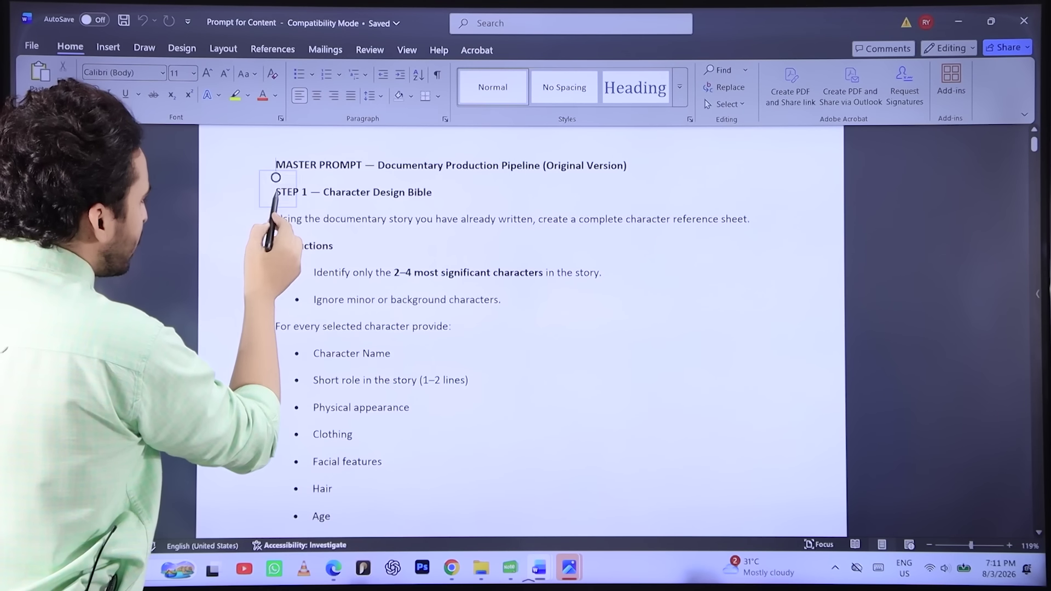
pyautogui.doubleClick(280, 192)
pyautogui.moveTo(302, 217); pyautogui.dragTo(382, 432)
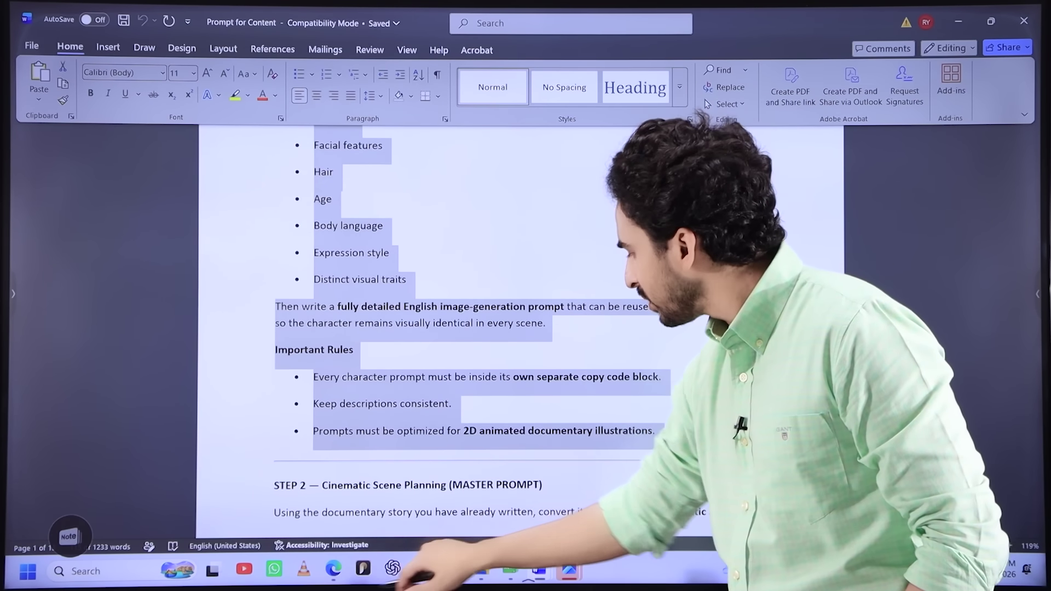
# Switch to the ChatGPT story chat, paste the Character Design Bible prompt, and send it
pyautogui.click(449, 567)
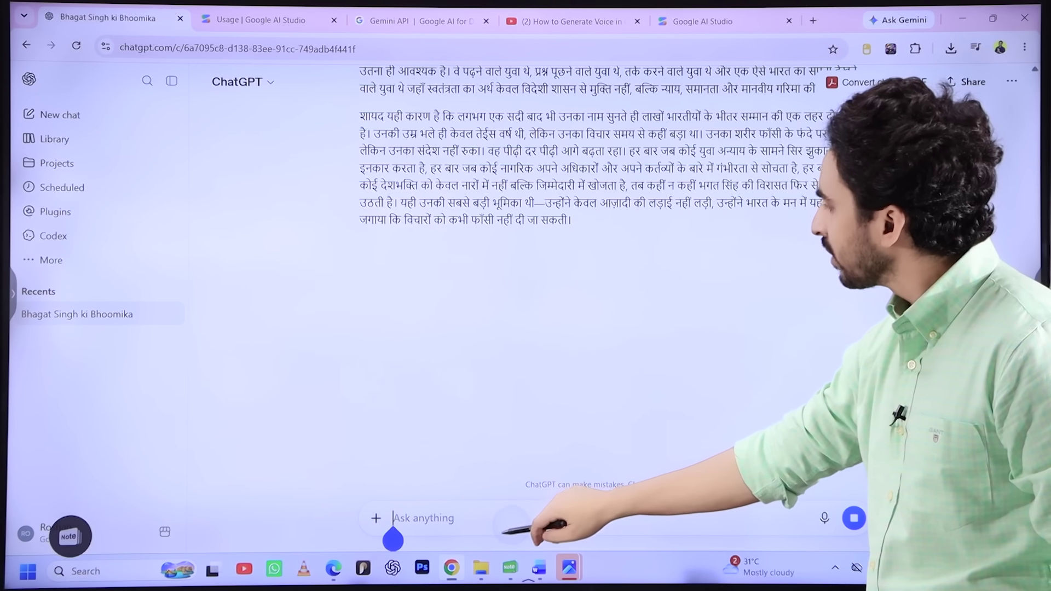
pyautogui.click(378, 492)
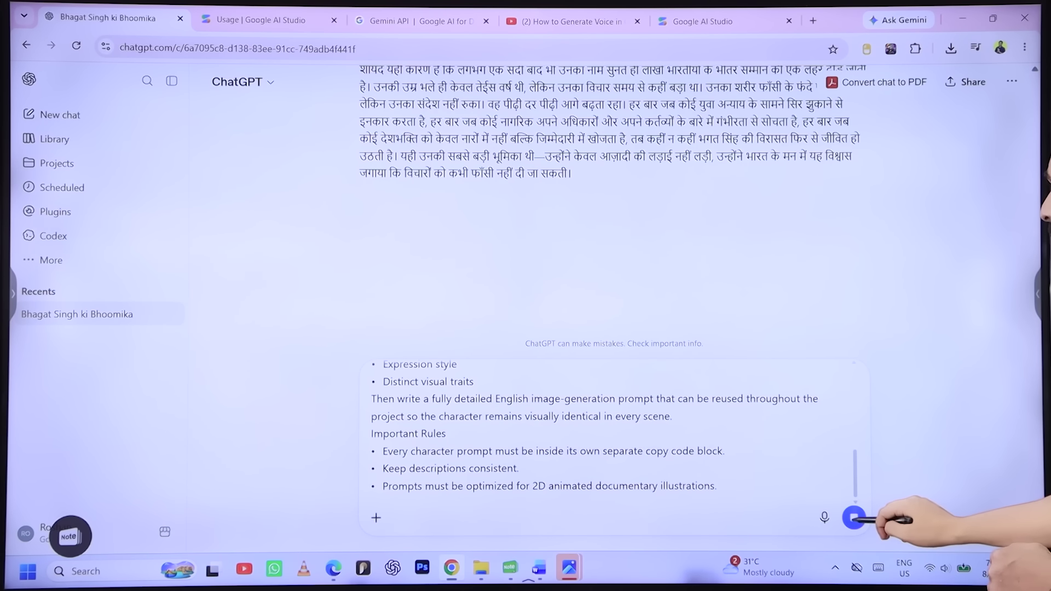
pyautogui.click(854, 517)
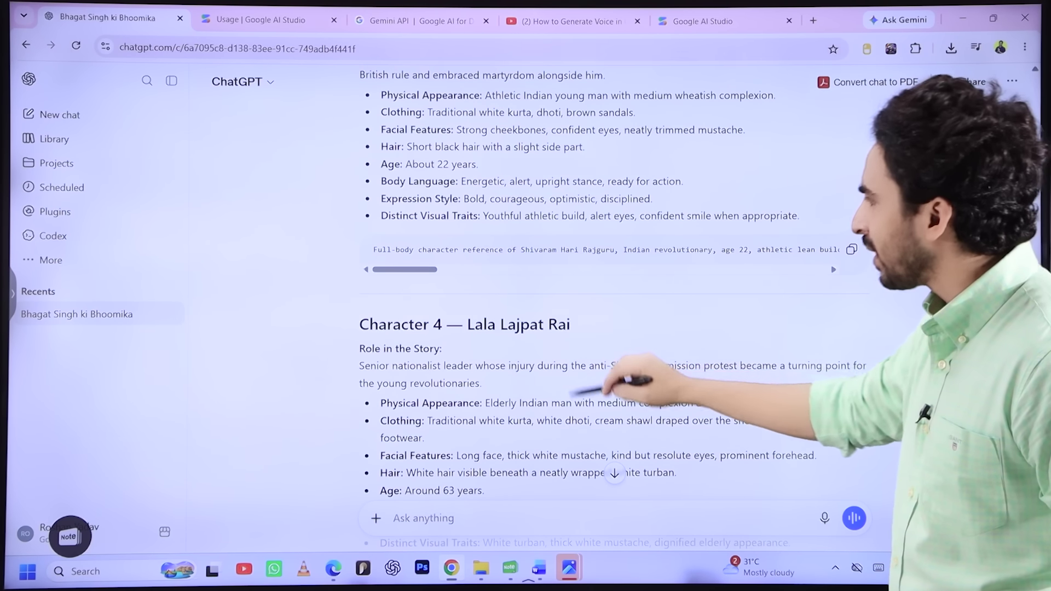
# Review the character descriptions and image prompts in the ChatGPT reply, from Lala Lajpat Rai back up to Bhagat Singh
pyautogui.scroll(-4, 613, 284)
pyautogui.scroll(10, 613, 285)
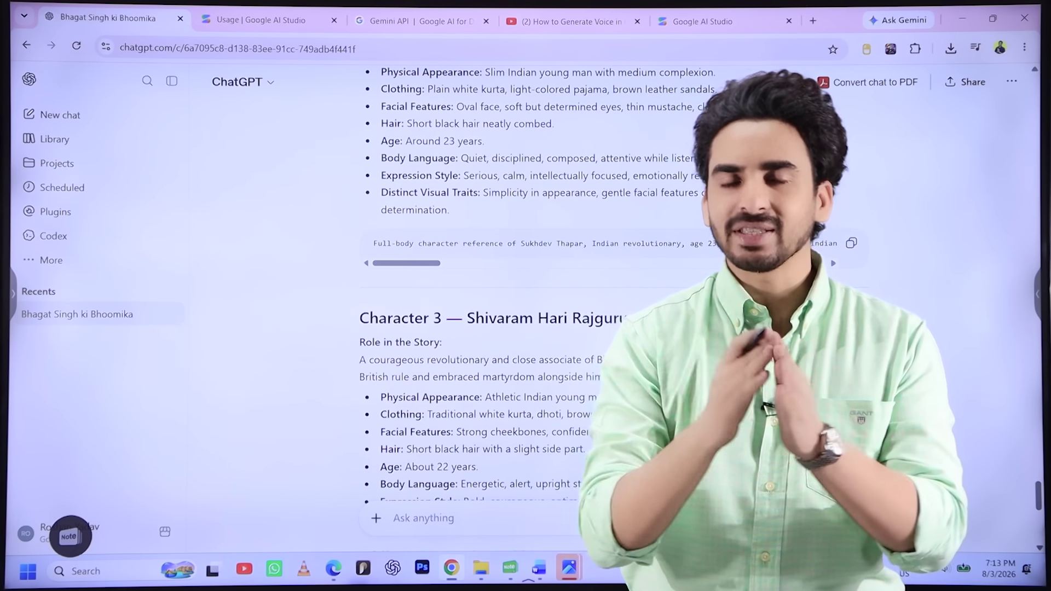
pyautogui.scroll(5, 613, 328)
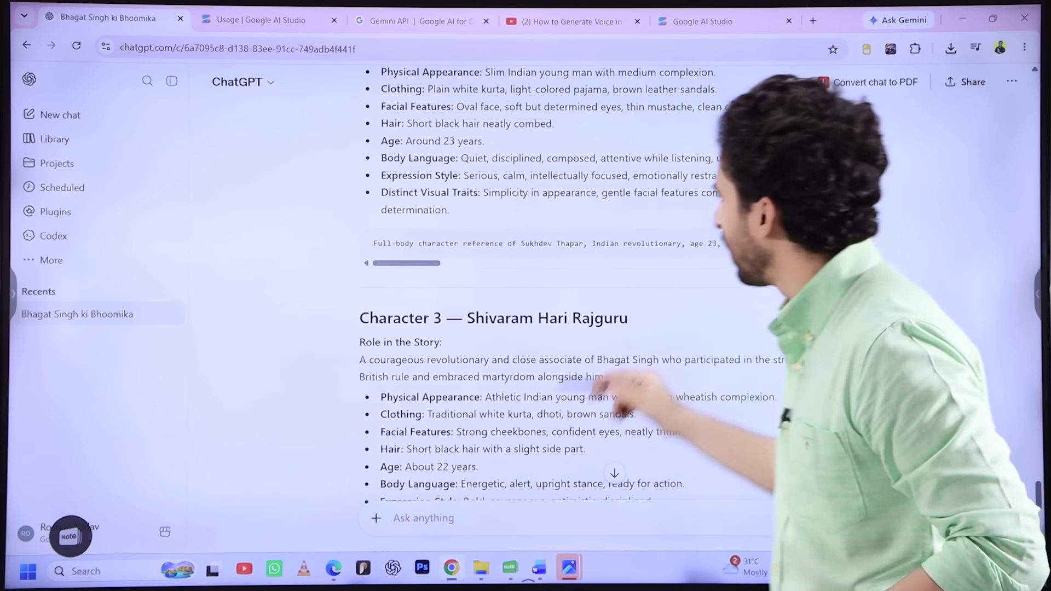
pyautogui.scroll(-3, 613, 300)
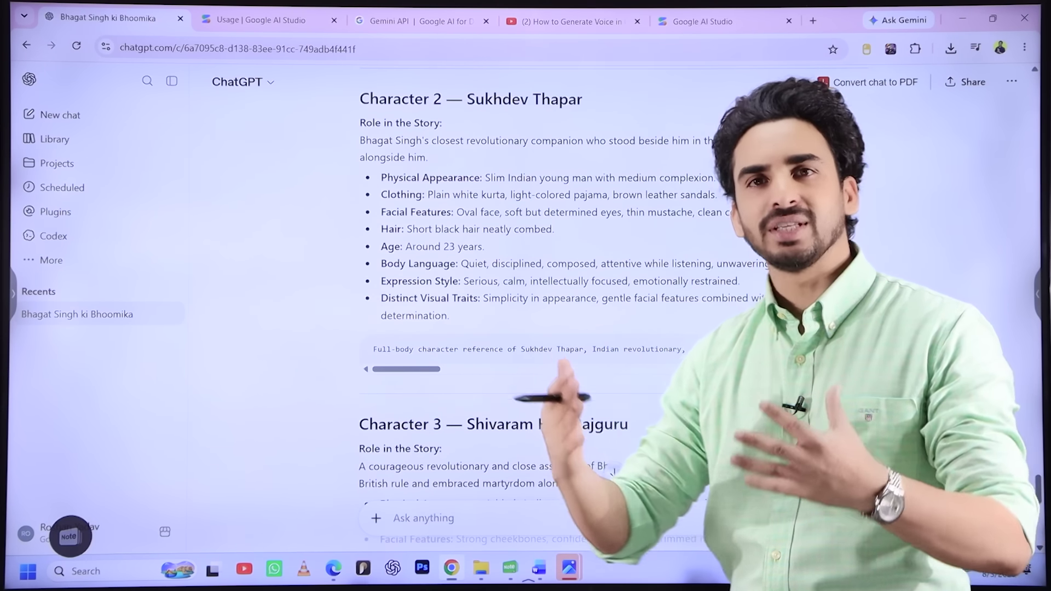
pyautogui.scroll(5, 602, 301)
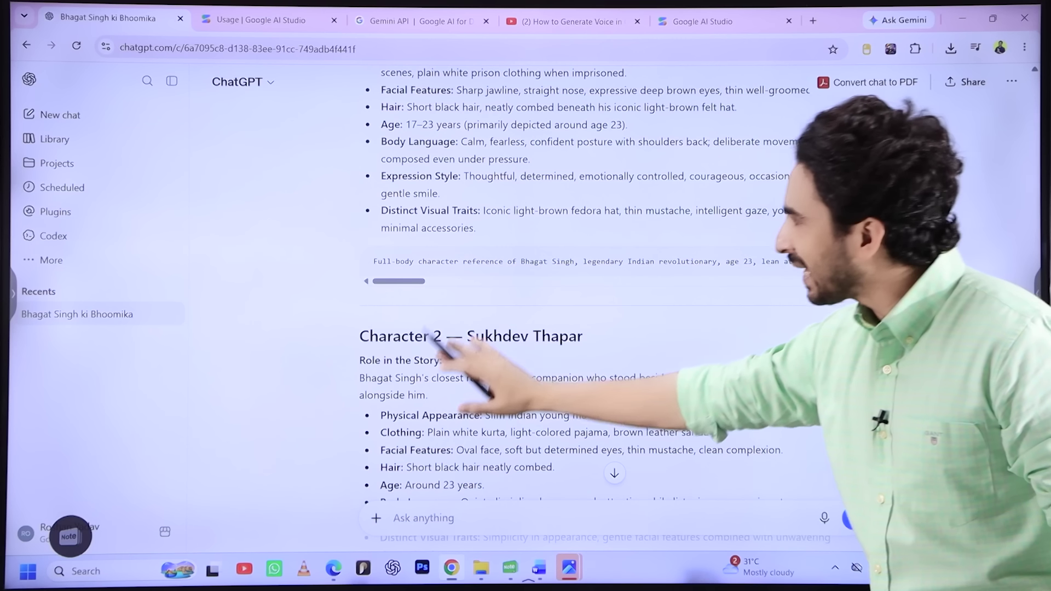
pyautogui.scroll(3, 613, 285)
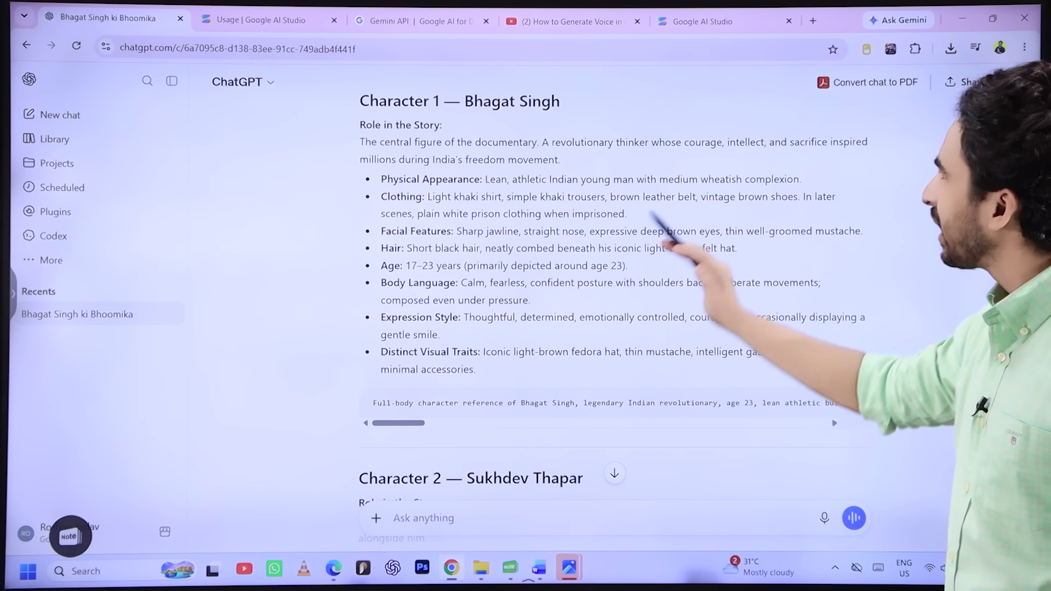
# Open Google Flow in the browser and create a new project
pyautogui.click(813, 21)
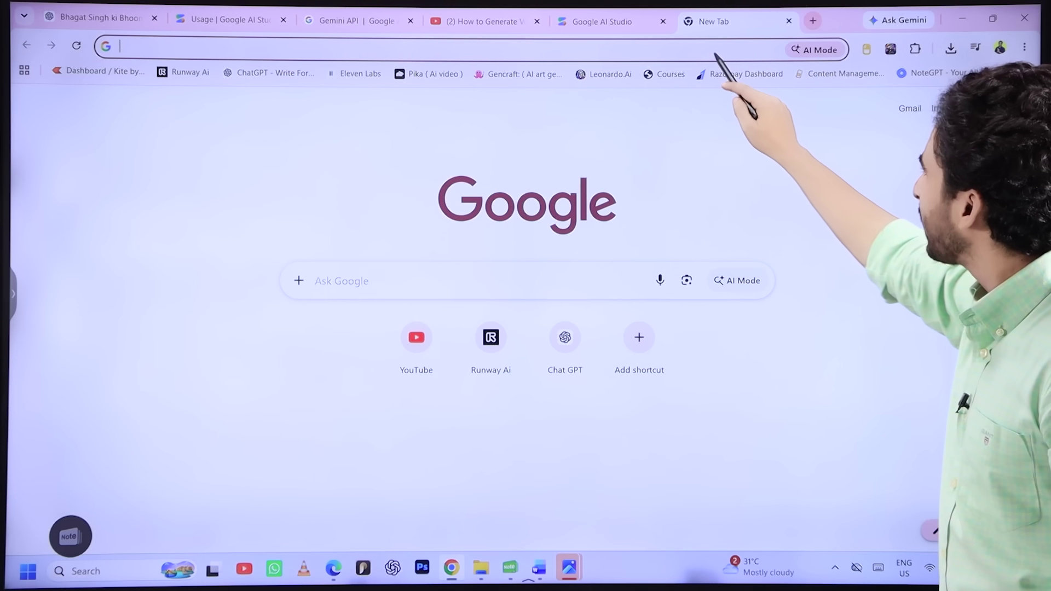
pyautogui.click(687, 50)
pyautogui.click(143, 182)
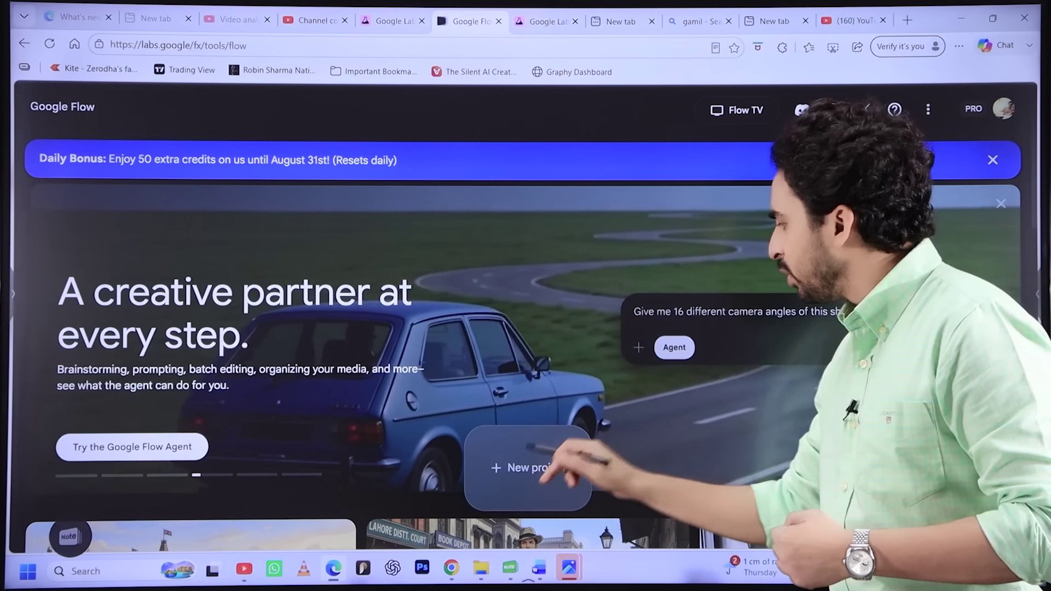
pyautogui.click(527, 466)
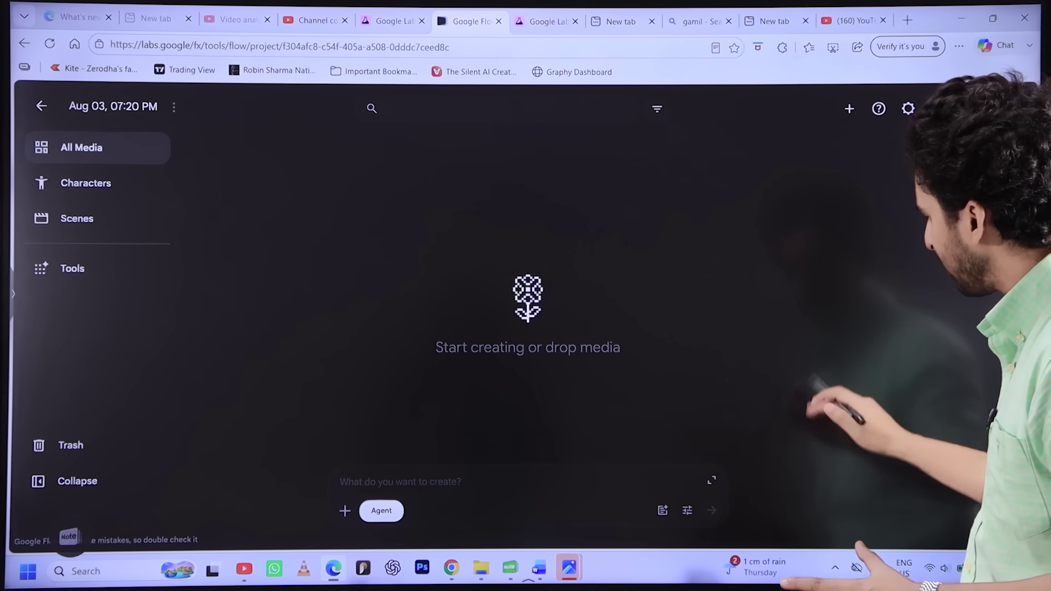
# Open the Flow project's agent settings and examine the image and video generation defaults
pyautogui.click(687, 510)
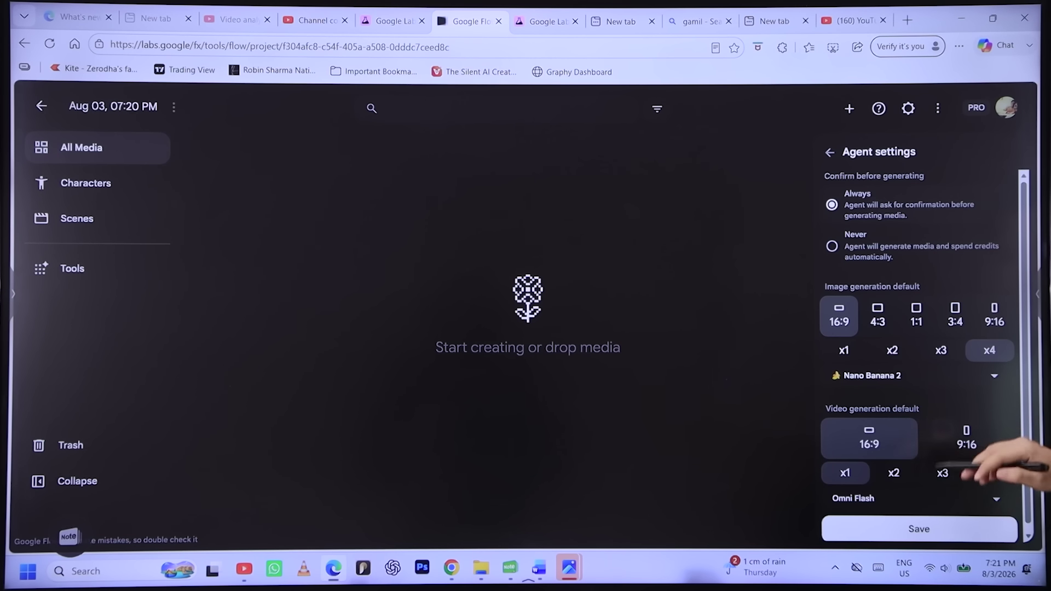
pyautogui.scroll(-1, 919, 351)
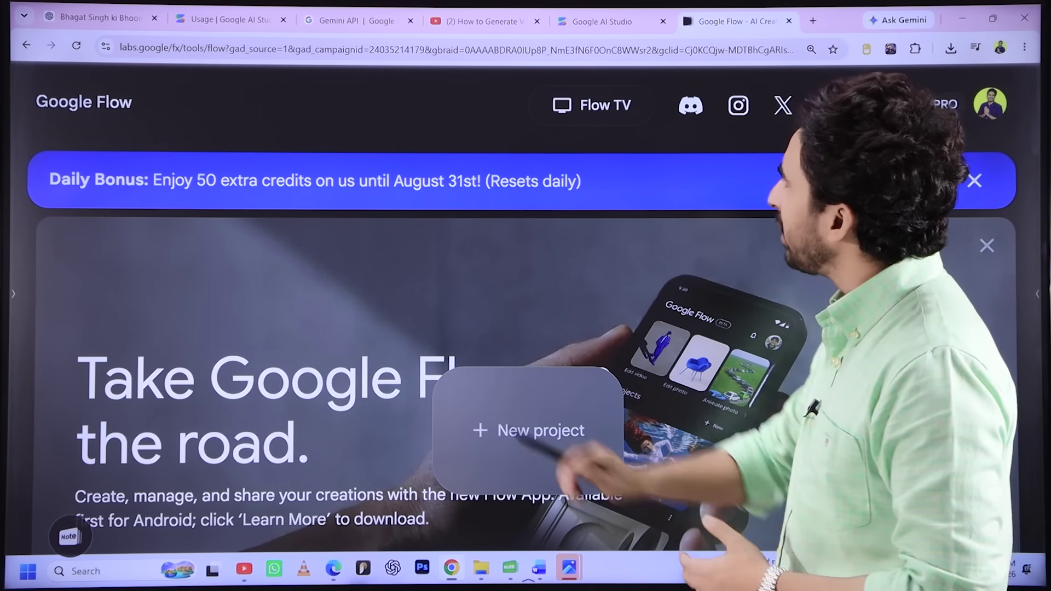
# Copy Bhagat Singh's full-body character prompt from the ChatGPT chat and submit it in the Google Flow project
pyautogui.click(101, 18)
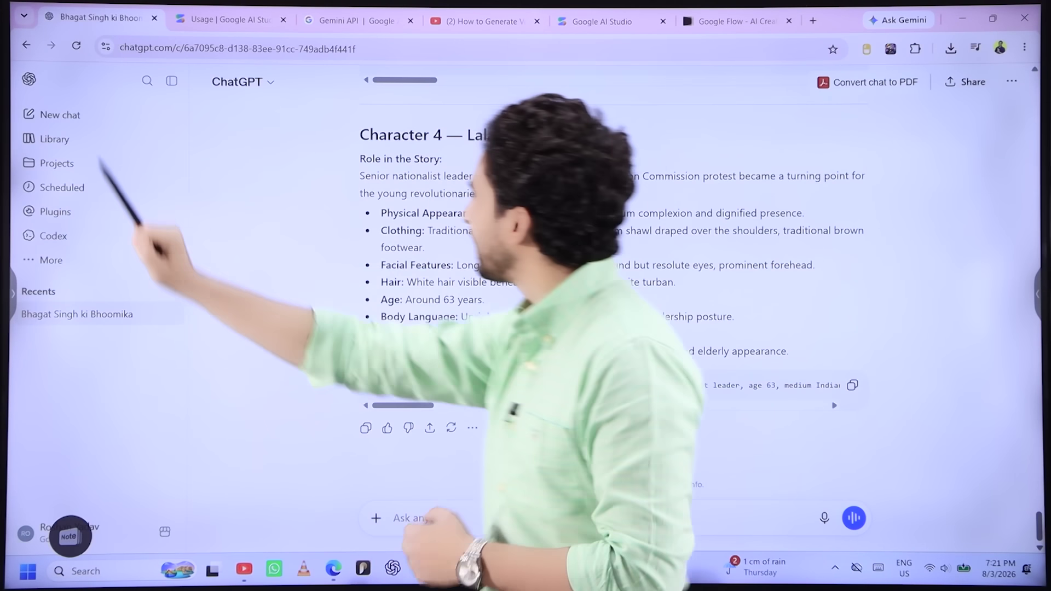
pyautogui.scroll(15, 613, 306)
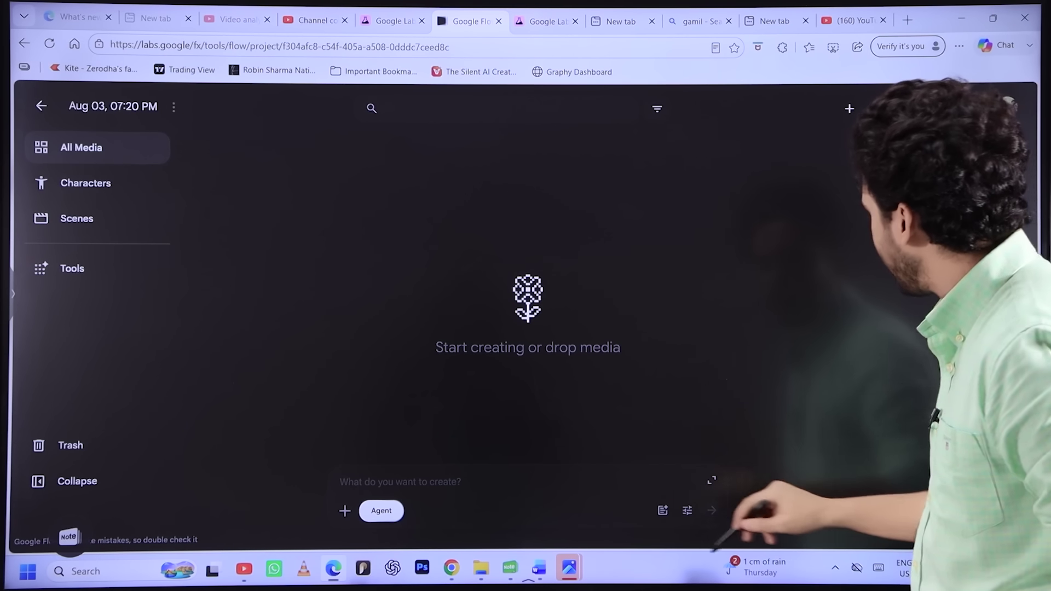
pyautogui.click(745, 510)
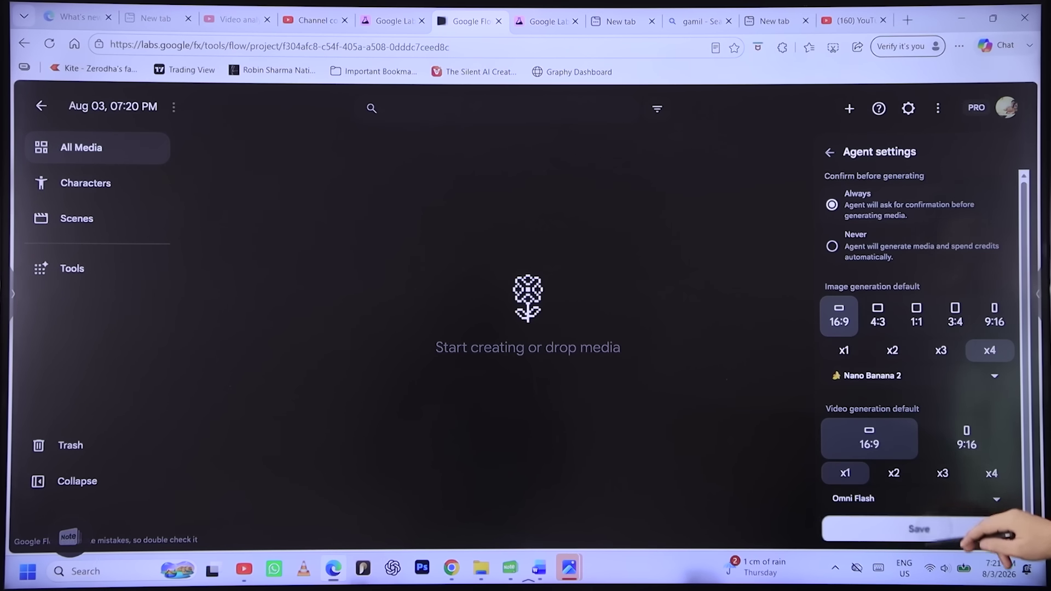
pyautogui.write('Full-body character reference of Bhagat Singh, legendary Indian revolutionary, age 23, lean athletic build, medium wheatish Indian skin tone, sharp jawline, straight nose, expressive deep brown eyes, thin neatly groomed mustache, short black hair mostly hidden beneath an iconic light brown felt fedora hat, wearing a simple light khaki cotton shirt tucked into khaki trousers with a brown leather belt and vintage brown leather shoes, calm confident posture, fearless demeanor, intelligent thoughtful expression, youthful yet mature appearance, historically accurate 1930s Indian freedom movement clothing, clean lines, authentic proportions, highly detailed 2D animated documentary illustration, hand-painted digital artwork, subtle watercolor textures, cinematic lighting, historically accurate, premium documentary style, consistent facial proportions, no exaggeration, no caricature, no modern clothing, no photorealism.')
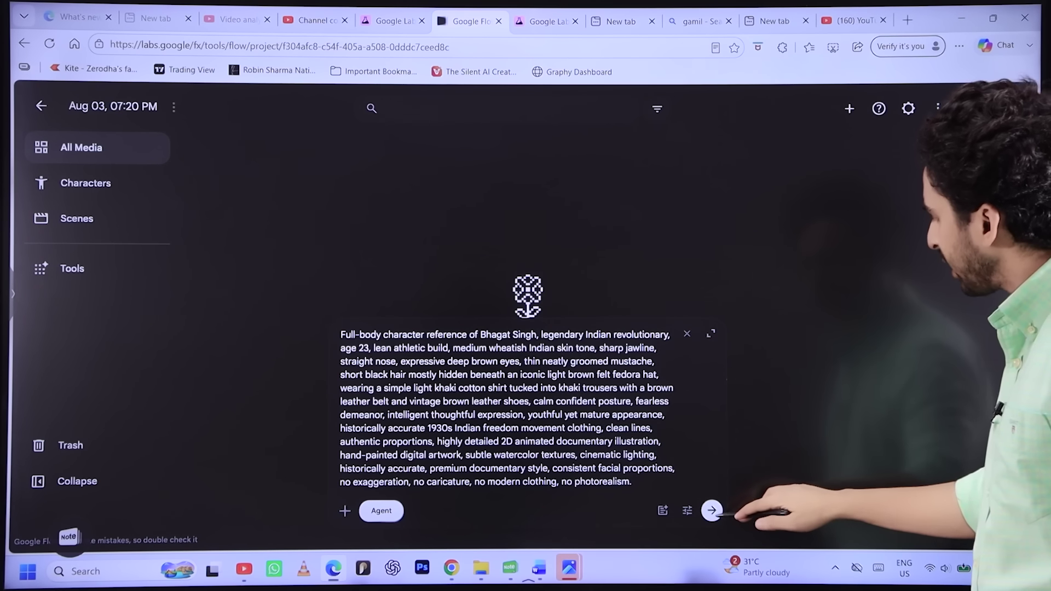
pyautogui.click(711, 510)
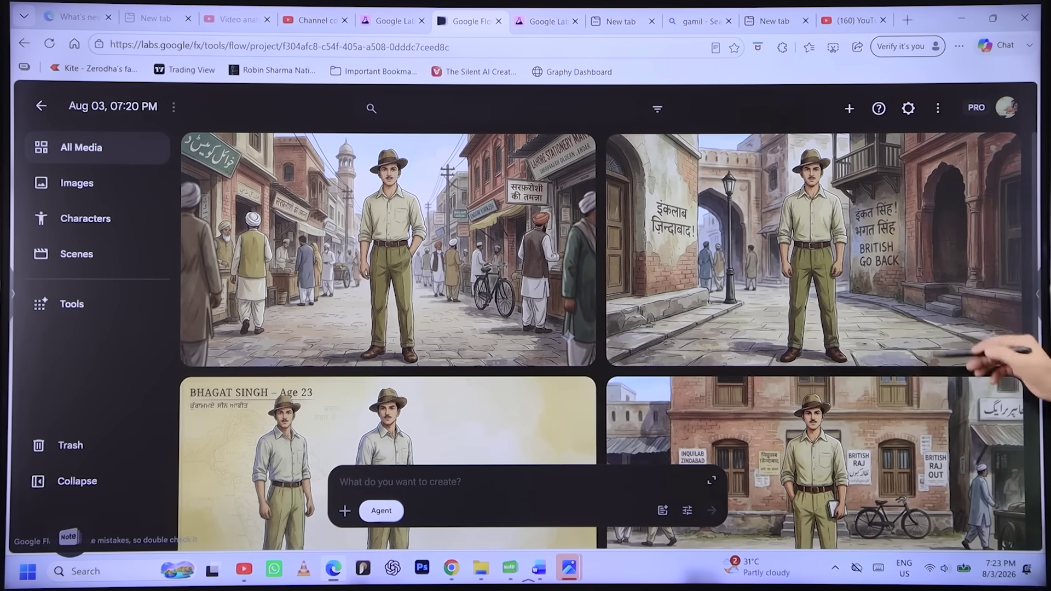
# Review the generated Bhagat Singh images and download the lamp-post street version in 2K to the Desktop
pyautogui.scroll(-3, 602, 317)
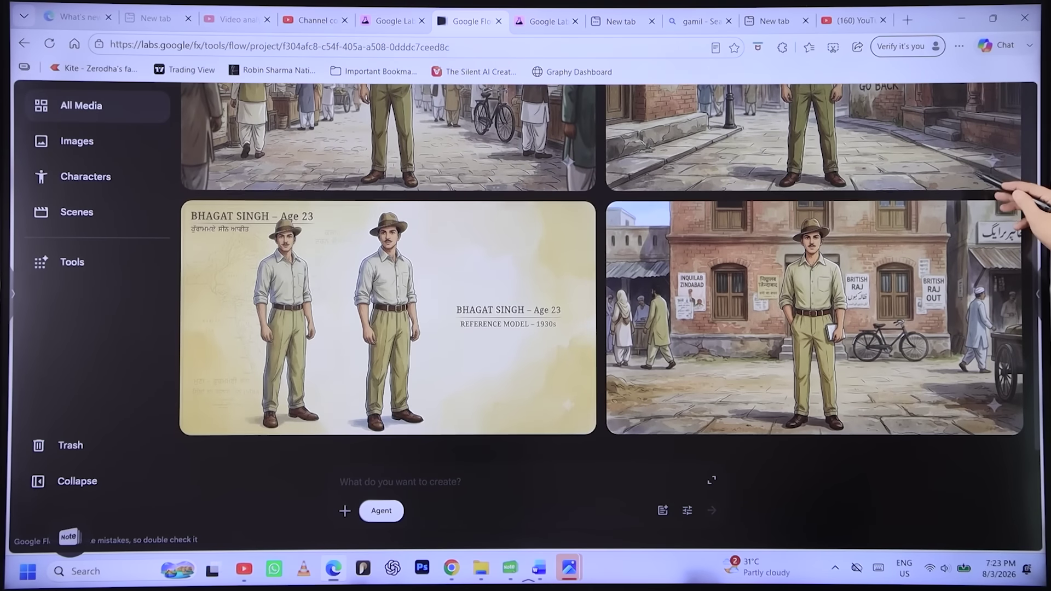
pyautogui.scroll(3, 602, 317)
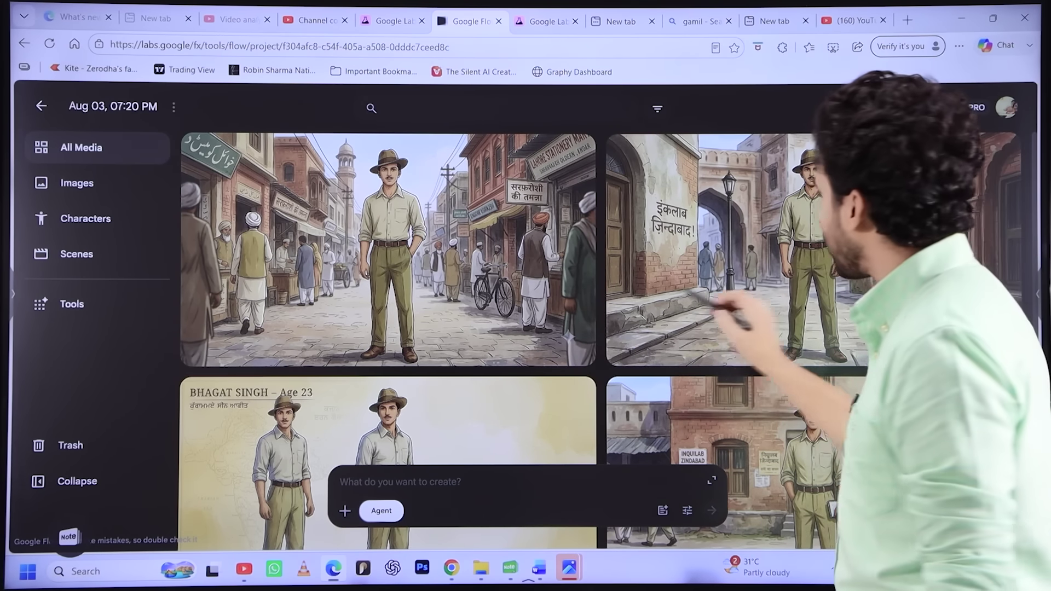
pyautogui.click(789, 155)
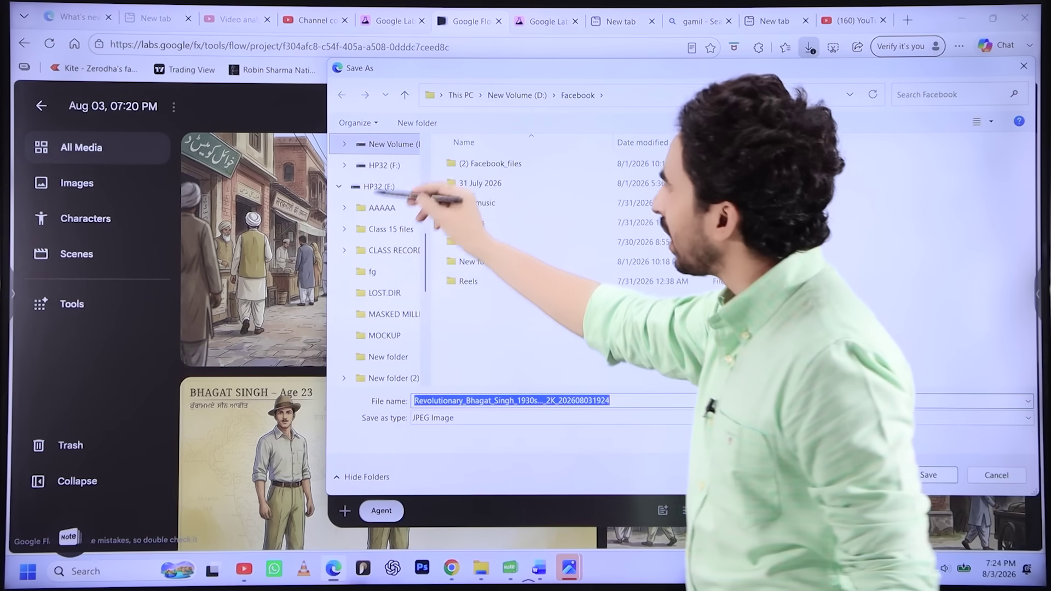
pyautogui.scroll(5, 377, 257)
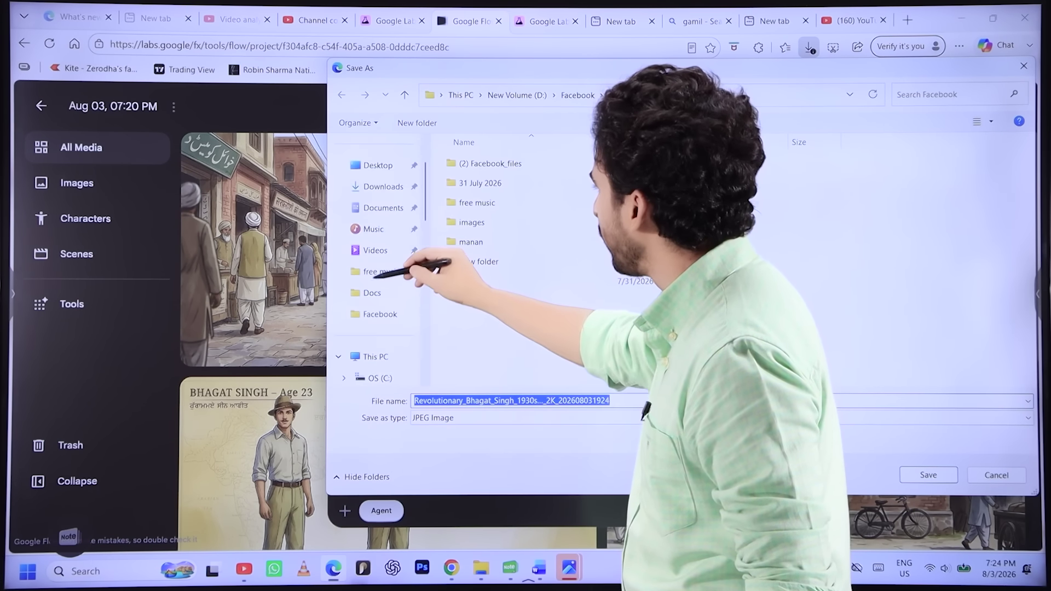
pyautogui.click(377, 165)
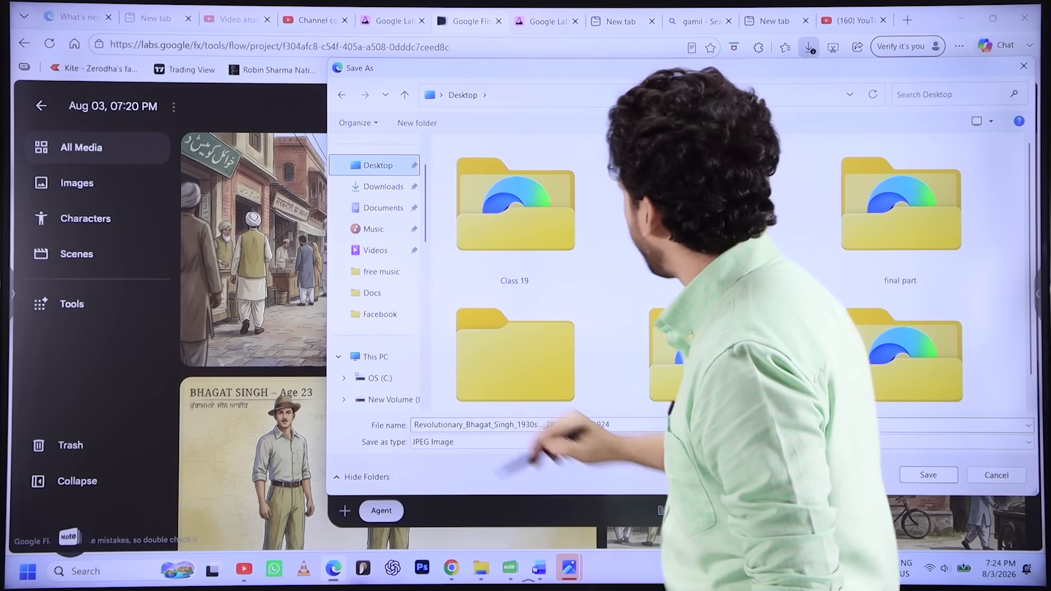
pyautogui.press('Return')
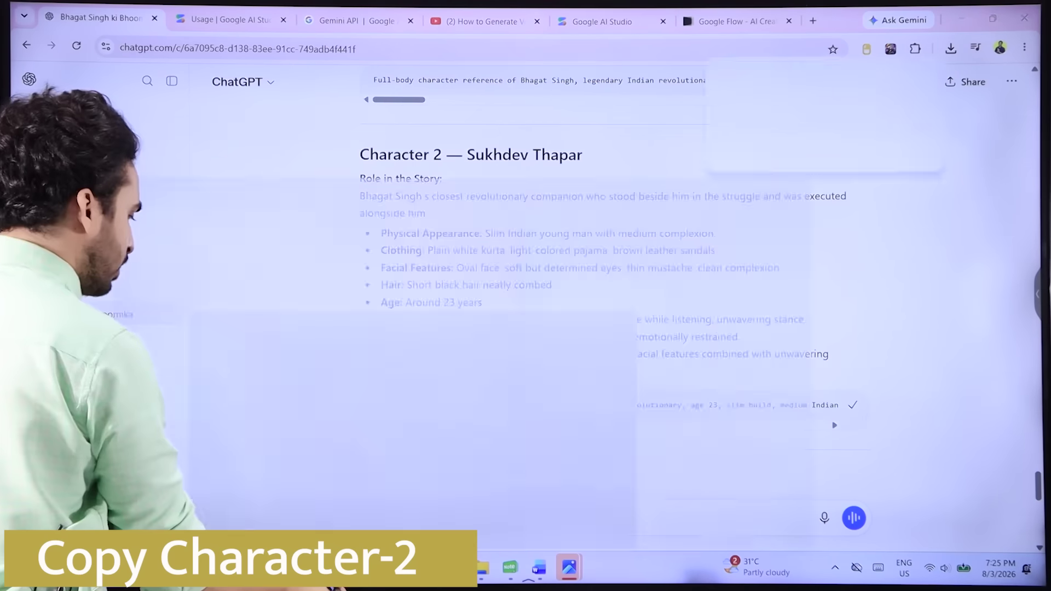
# Generate images from the Sukhdev Thapar character prompt and save the bookshelf-room version in 2K to the Desktop
pyautogui.write('Full-body character reference of Sukhdev Thapar, Indian revolutionary, age 23, slim build, medium Indian complexion, oval face, deep brown eyes, thin mustache, neatly combed short black hair, wearing a plain white cotton kurta with light pajama trousers and brown leather sandals, calm disciplined posture, composed personality, thoughtful and determined facial expression, historically accurate late-1920s Indian attire, authentic proportions, premium 2D animated documentary illustration, hand-painted digital artwork, soft watercolor textures, cinematic lighting, historically accurate styling, realistic anatomy, consistent character design across all scenes, no caricature, no modern clothing, no photorealism.')
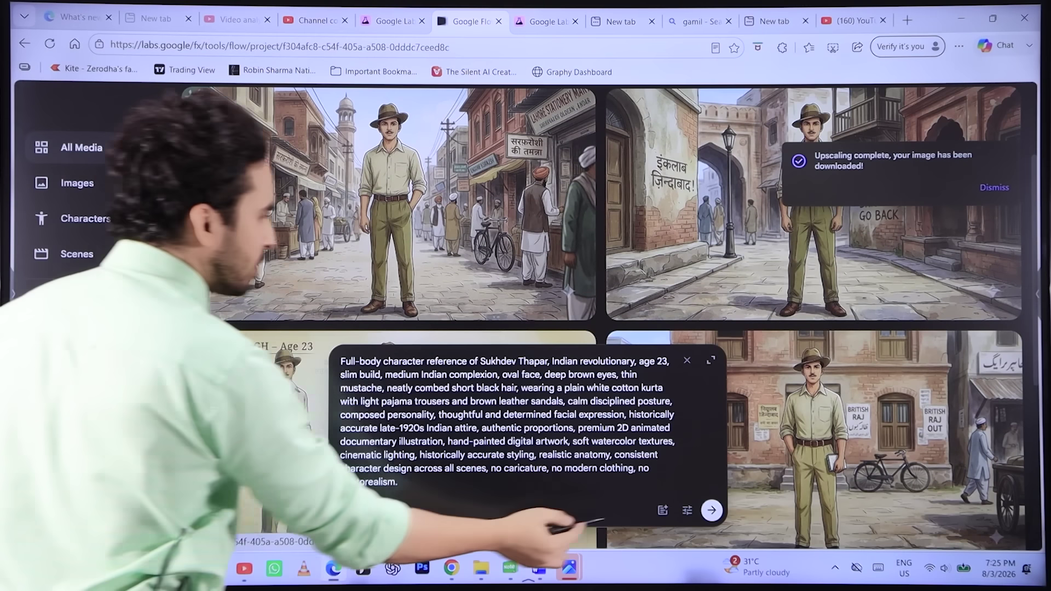
pyautogui.press('Return')
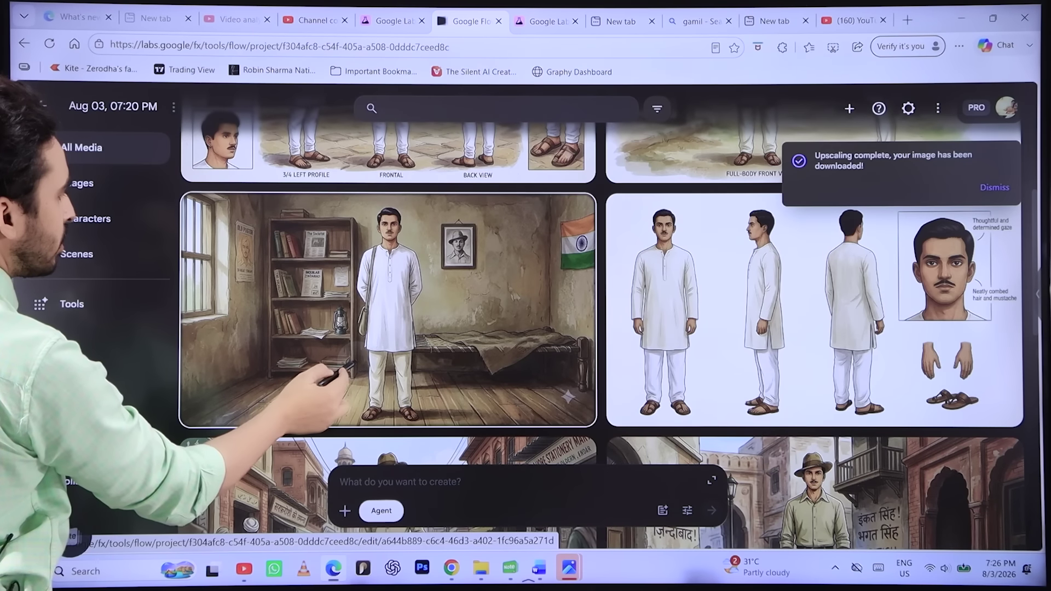
pyautogui.rightClick(363, 372)
pyautogui.click(386, 376)
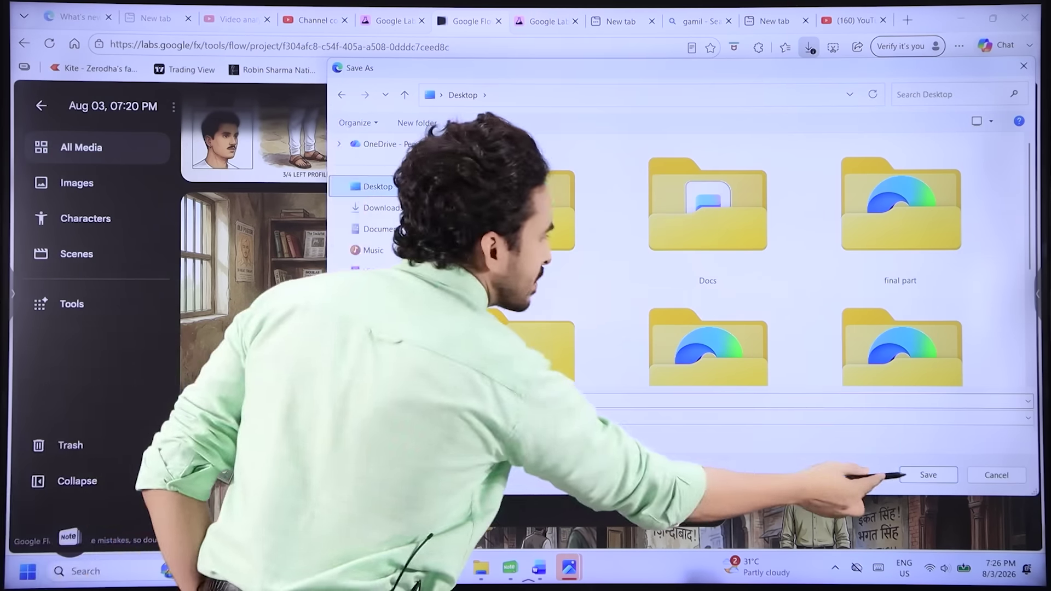
pyautogui.click(927, 475)
# Copy the Shivaram Hari Rajguru character prompt from the ChatGPT chat and submit it in Google Flow
pyautogui.click(451, 568)
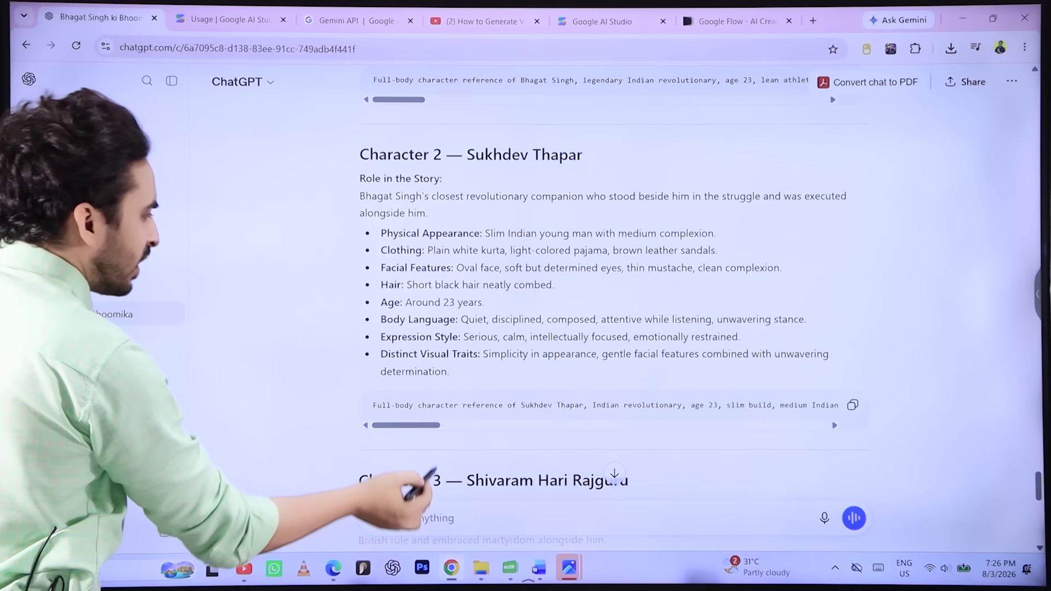
pyautogui.scroll(-6, 613, 329)
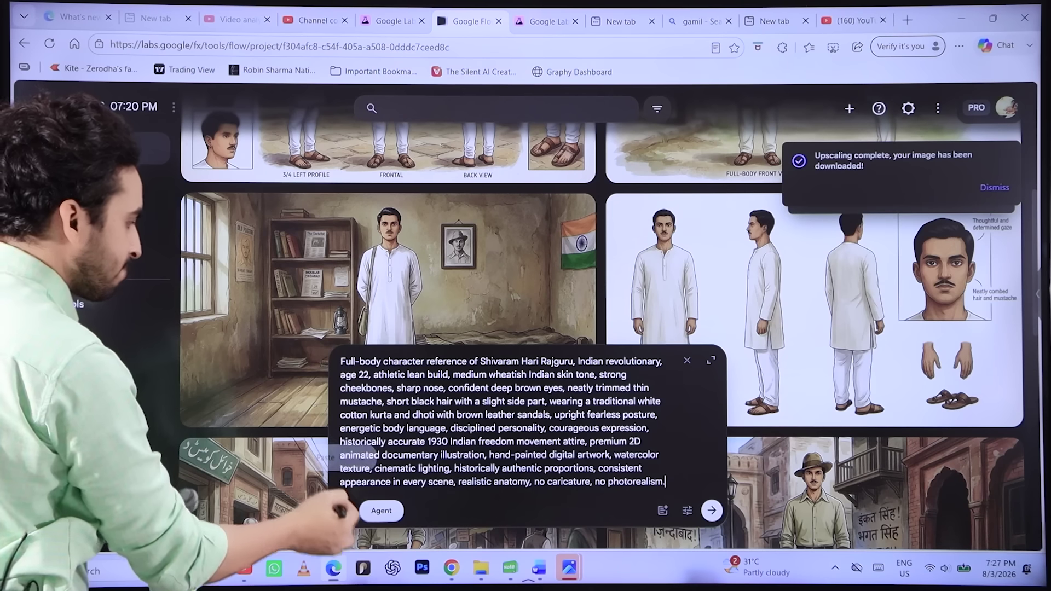
pyautogui.press('Return')
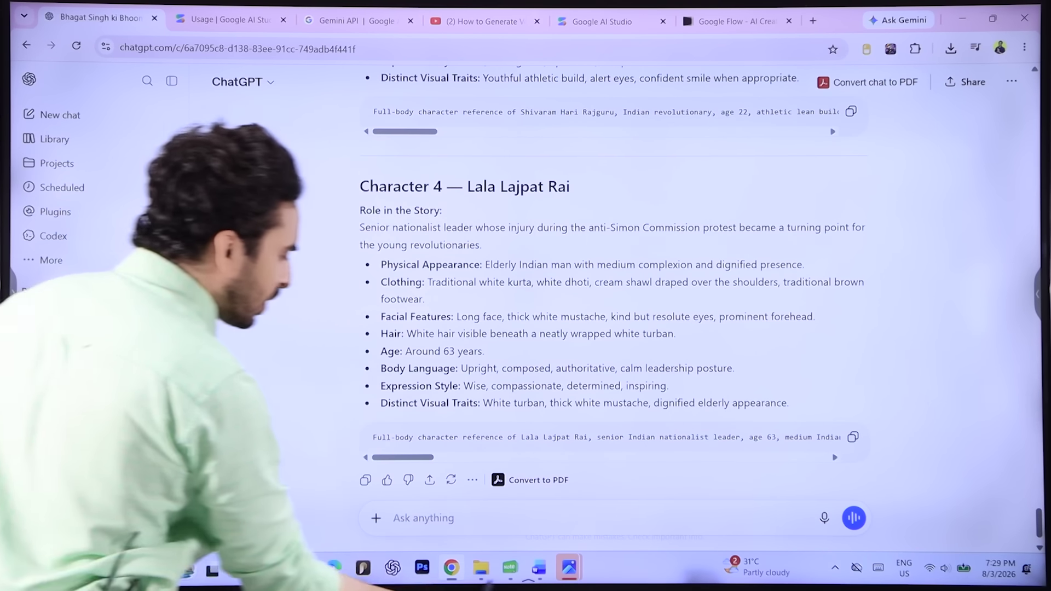
# Submit the Lala Lajpat Rai character prompt in Google Flow and download the courtyard image with the Independence banner
pyautogui.click(334, 568)
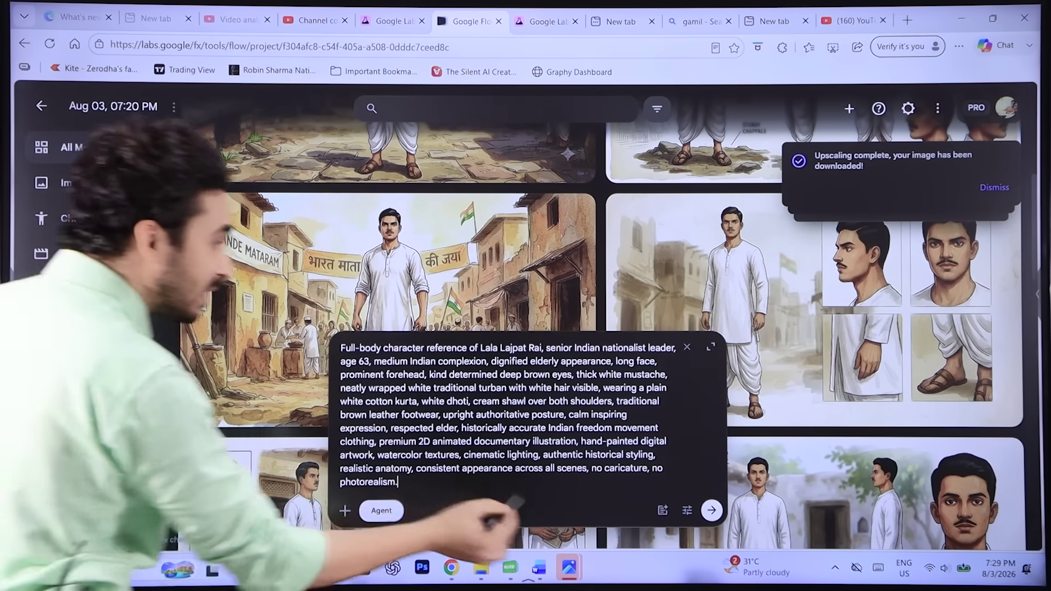
pyautogui.click(711, 510)
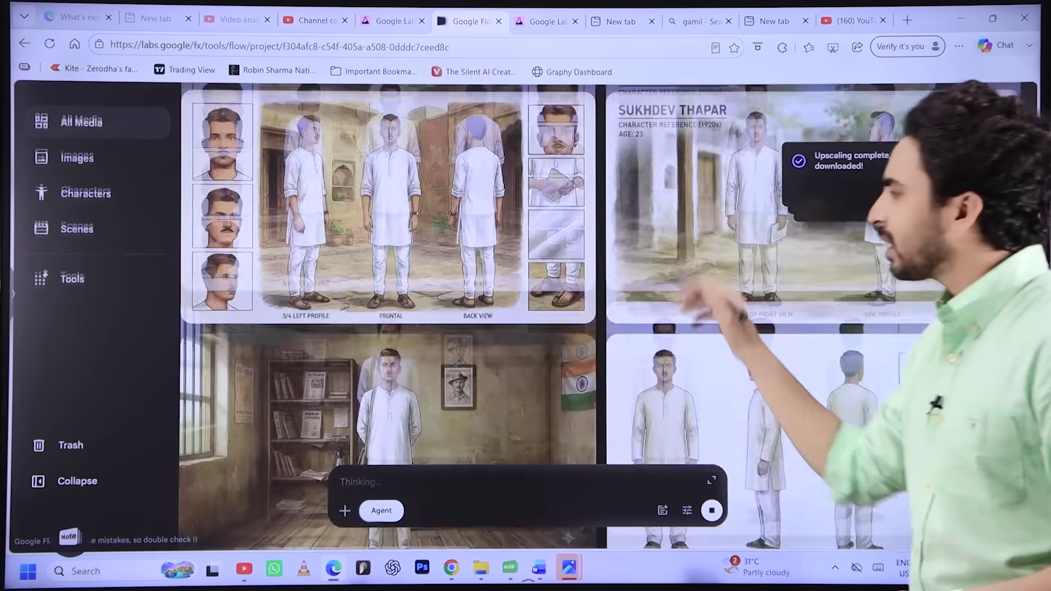
pyautogui.scroll(-10, 602, 318)
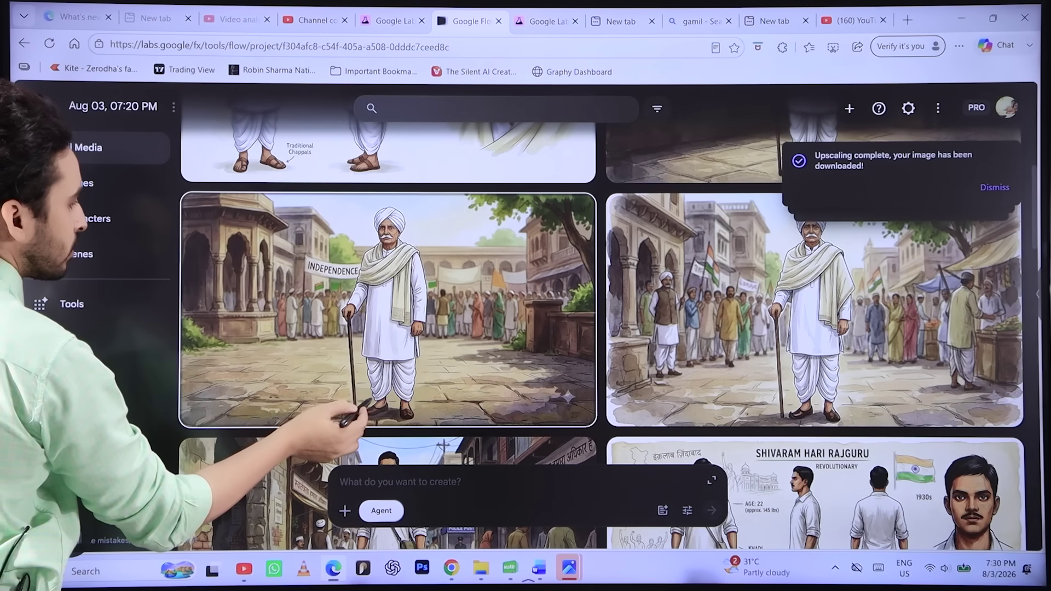
pyautogui.rightClick(377, 244)
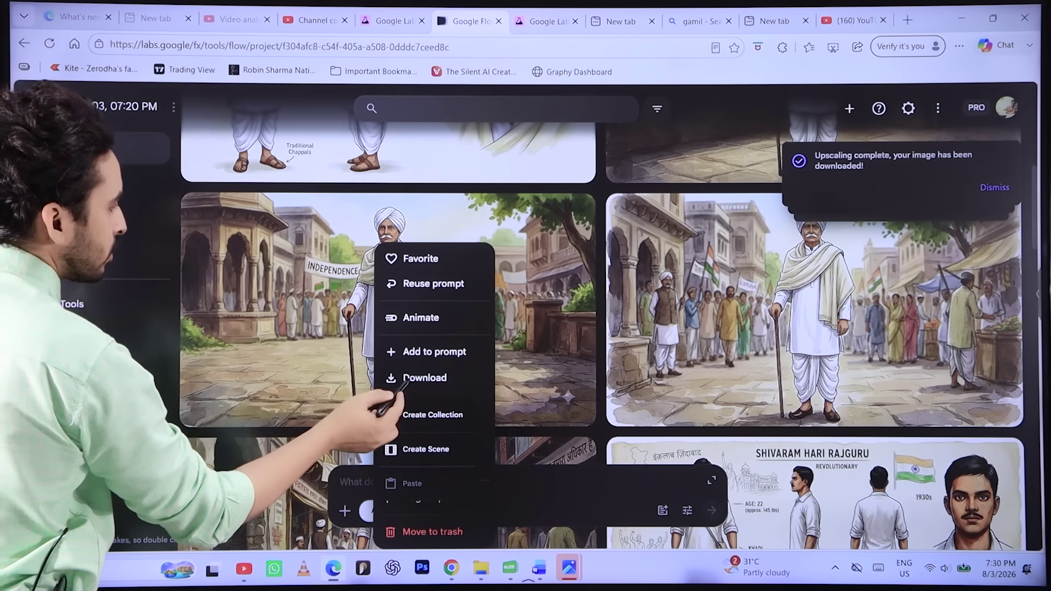
pyautogui.click(422, 375)
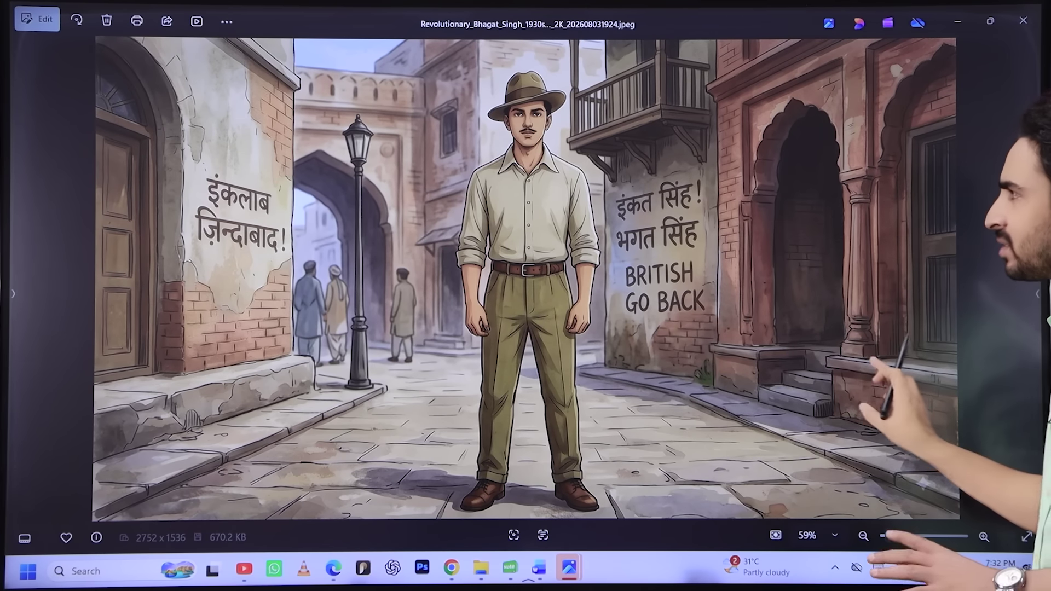
# Look through the downloaded character images in the photo viewer, comparing Bhagat Singh with the other characters
pyautogui.press('Right')
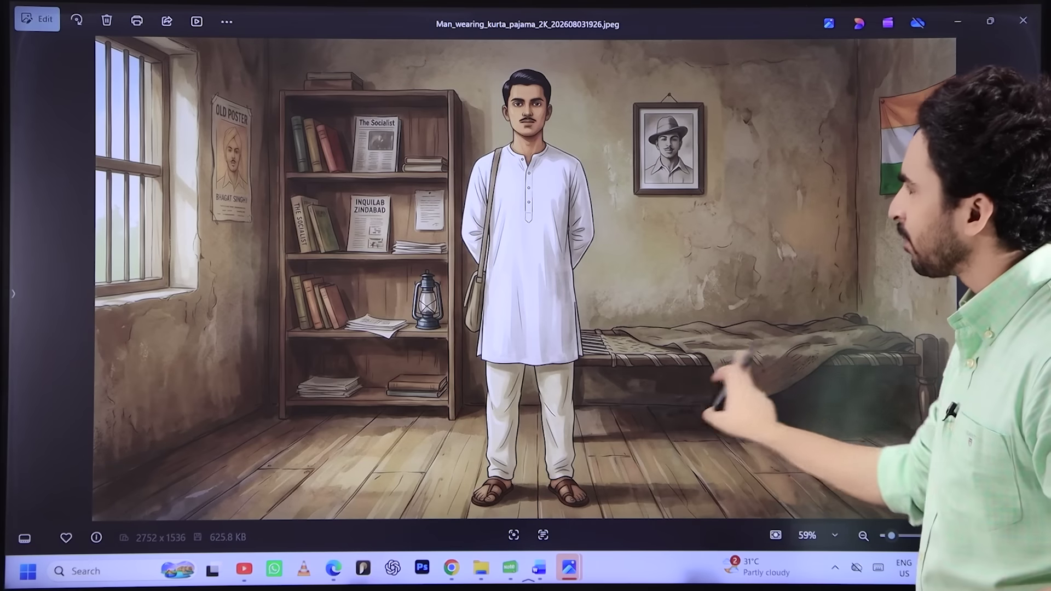
pyautogui.press('Left')
pyautogui.press('Right')
pyautogui.press('Right')
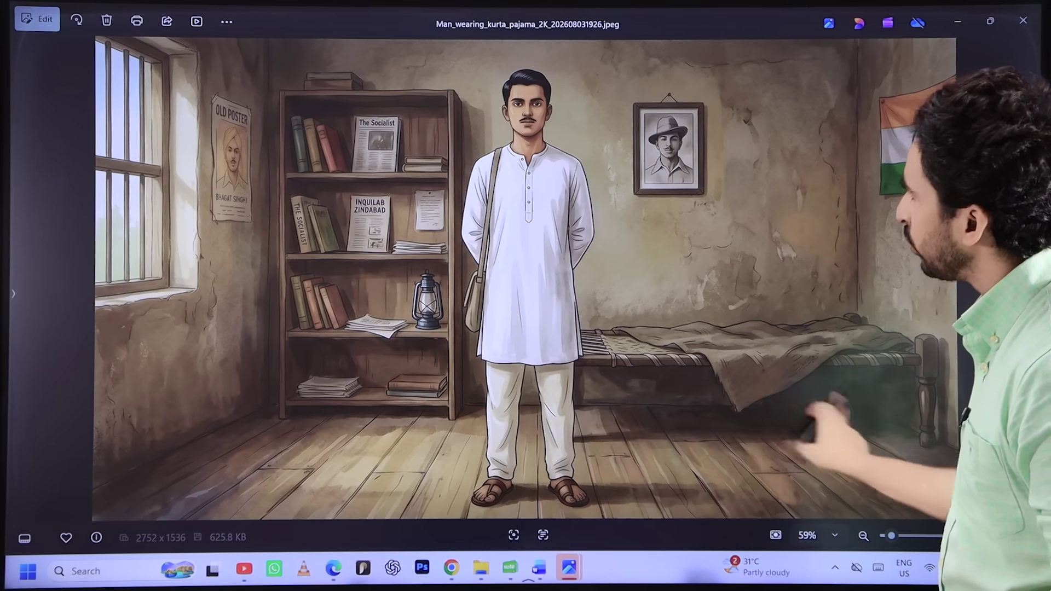
pyautogui.press('Right')
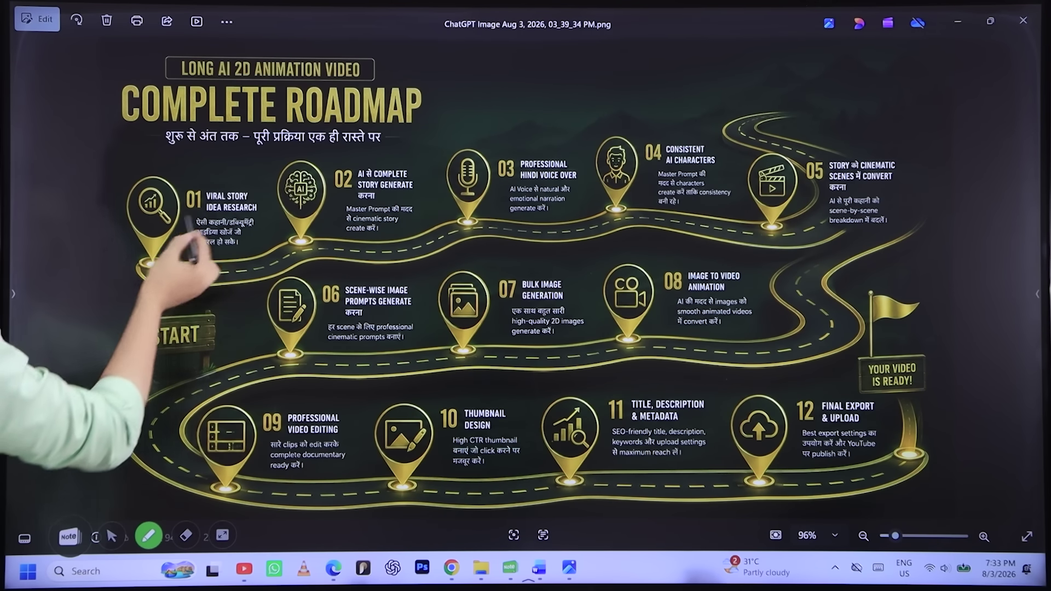
# Circle roadmap stages 01 to 04, from Viral Story Idea Research to Consistent AI Characters, with the annotation pen
pyautogui.moveTo(256, 197); pyautogui.dragTo(254, 201)
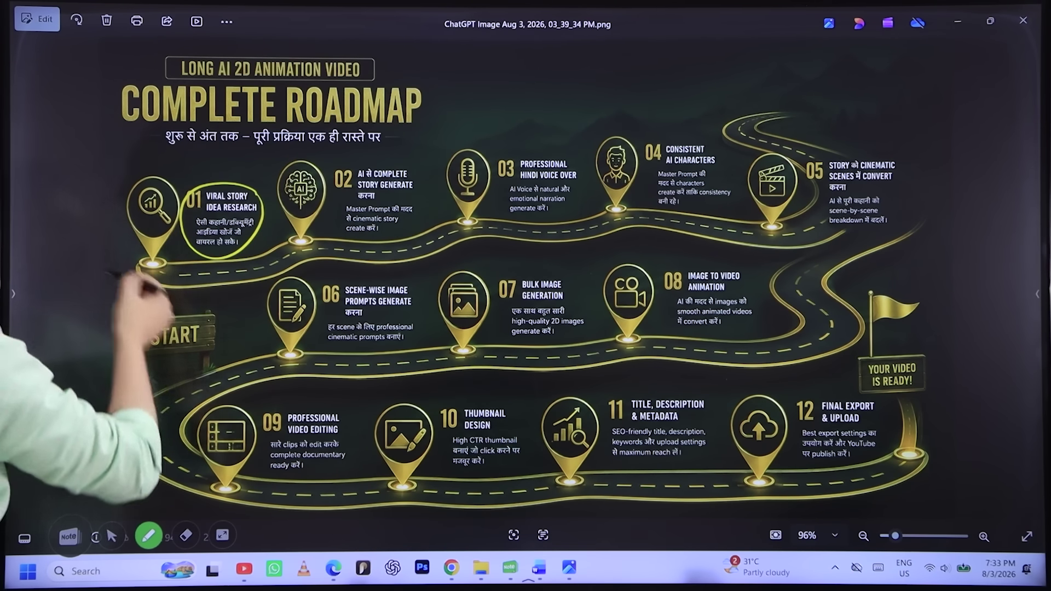
pyautogui.moveTo(405, 211); pyautogui.dragTo(432, 191)
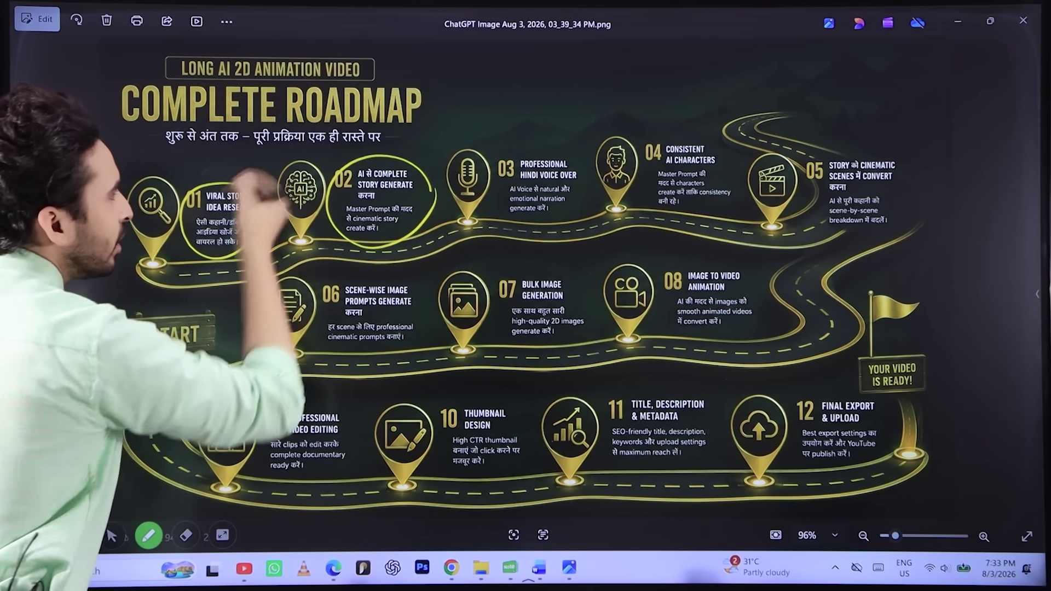
pyautogui.moveTo(586, 223)
pyautogui.mouseDown()
pyautogui.moveTo(516, 234)
pyautogui.moveTo(591, 170)
pyautogui.mouseUp()
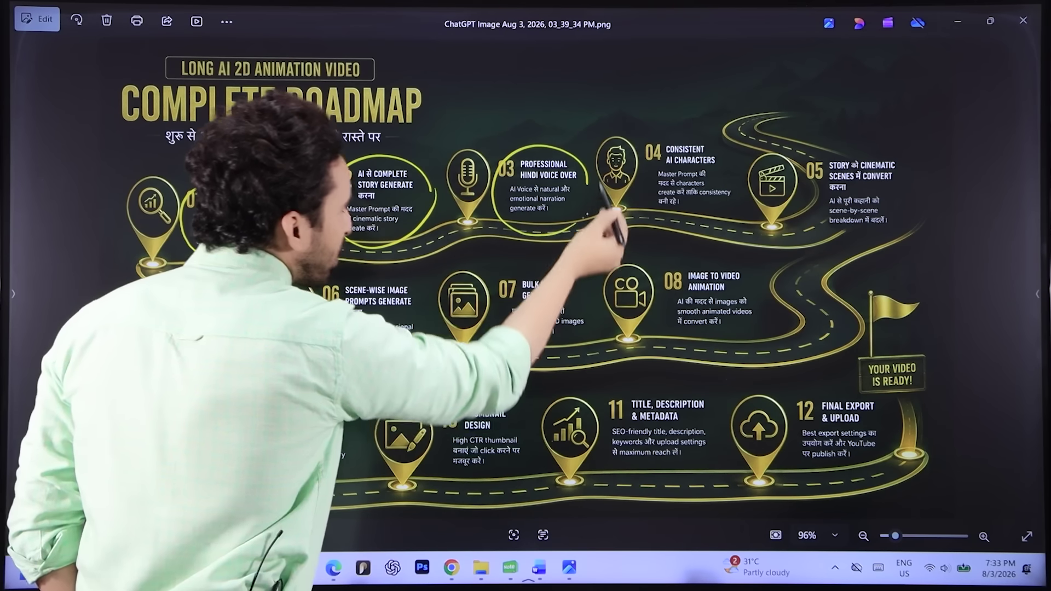
pyautogui.moveTo(646, 145)
pyautogui.mouseDown()
pyautogui.moveTo(717, 227)
pyautogui.moveTo(640, 153)
pyautogui.mouseUp()
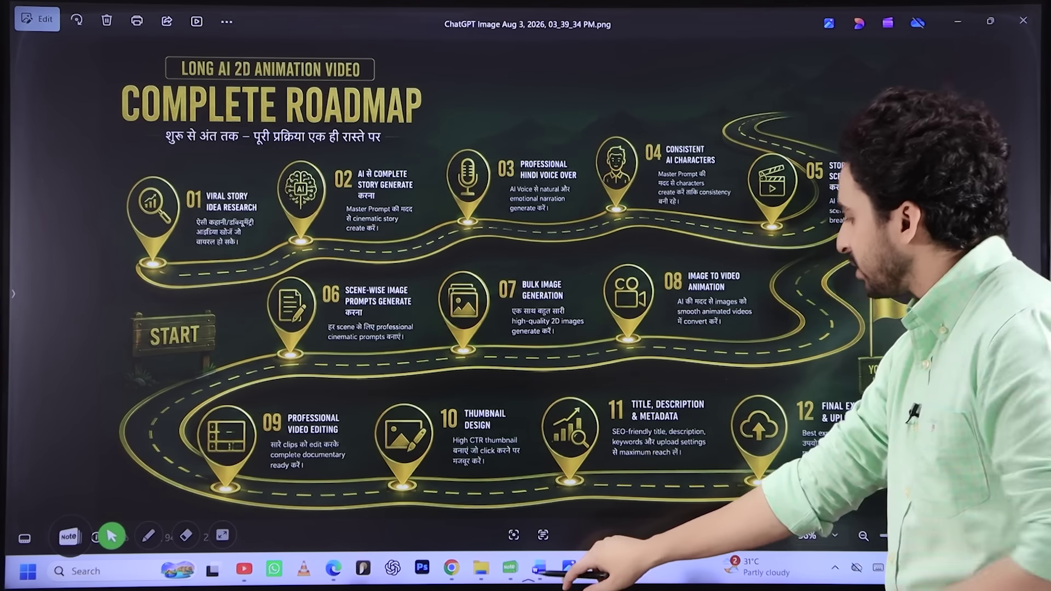
# Switch to the Prompt for Content document in Word and select the whole STEP 2 — Cinematic Scene Planning prompt
pyautogui.click(539, 568)
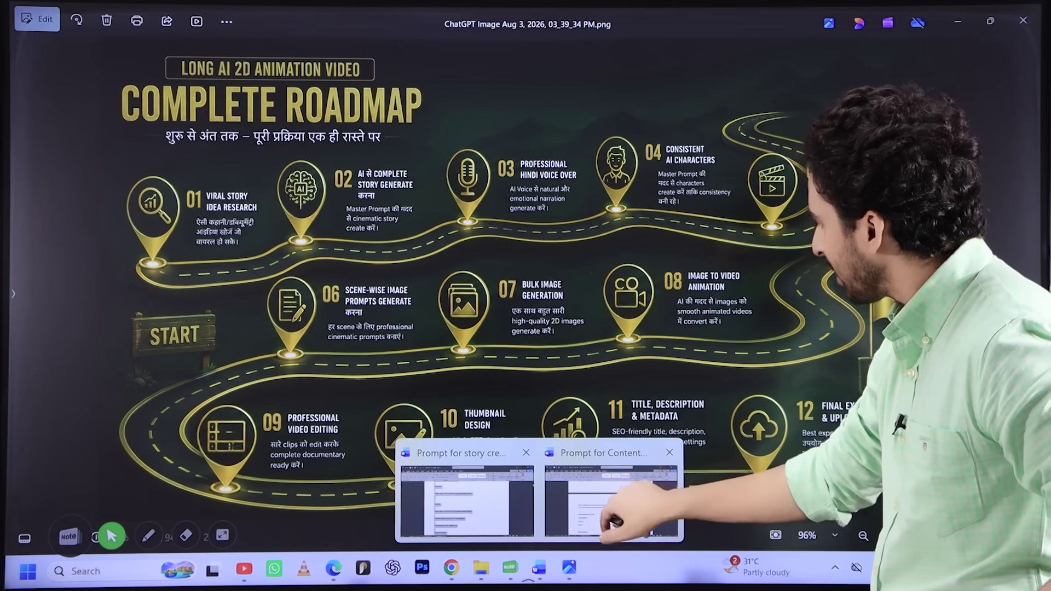
pyautogui.click(608, 508)
pyautogui.hotkey('ctrl', 'a')
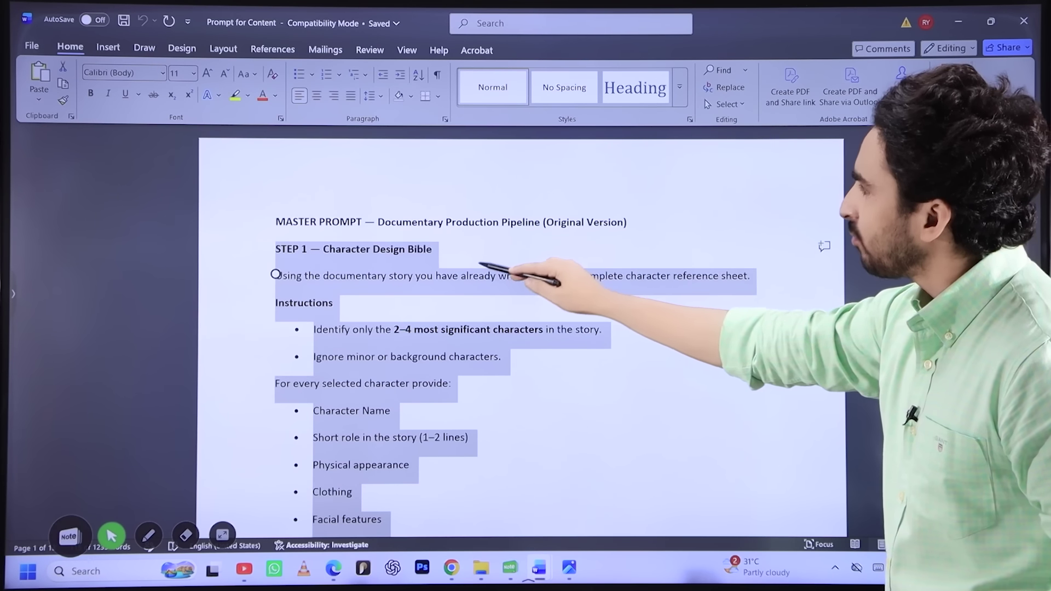
pyautogui.scroll(-4, 520, 329)
pyautogui.scroll(-5, 663, 240)
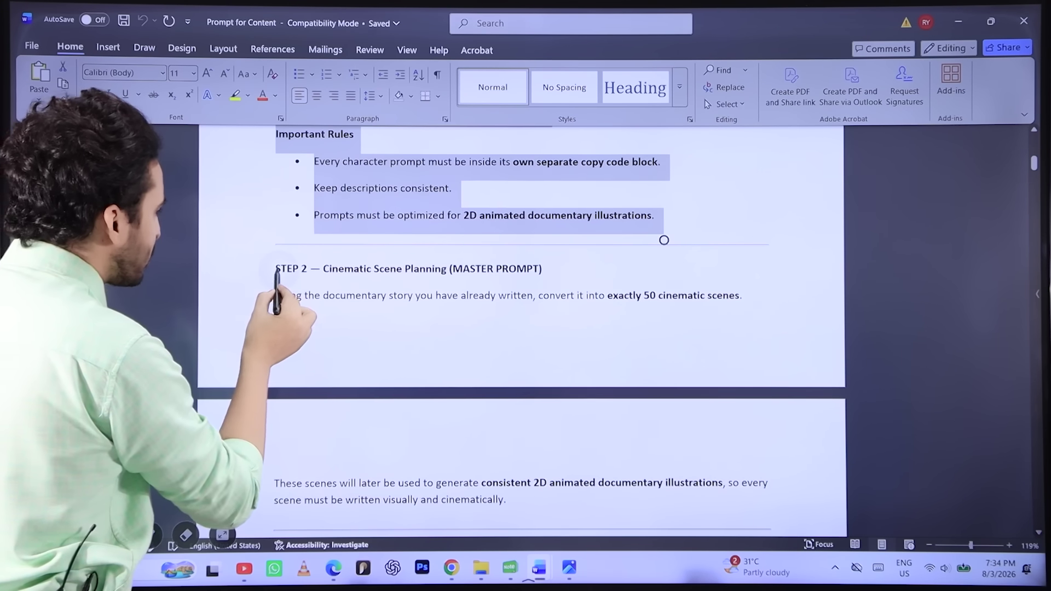
pyautogui.doubleClick(286, 269)
pyautogui.moveTo(298, 295); pyautogui.dragTo(558, 163)
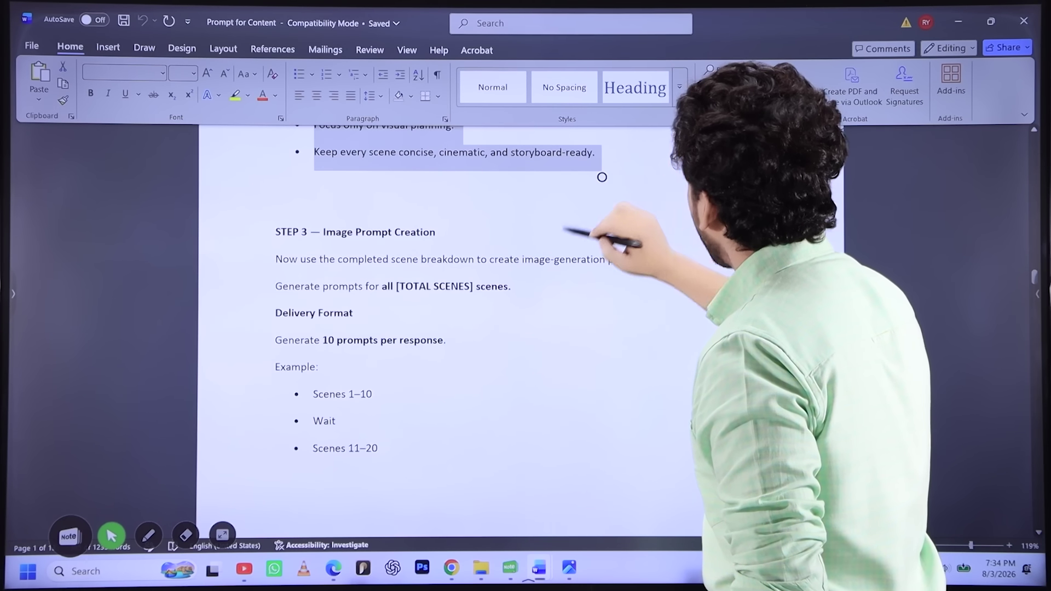
pyautogui.scroll(20, 602, 176)
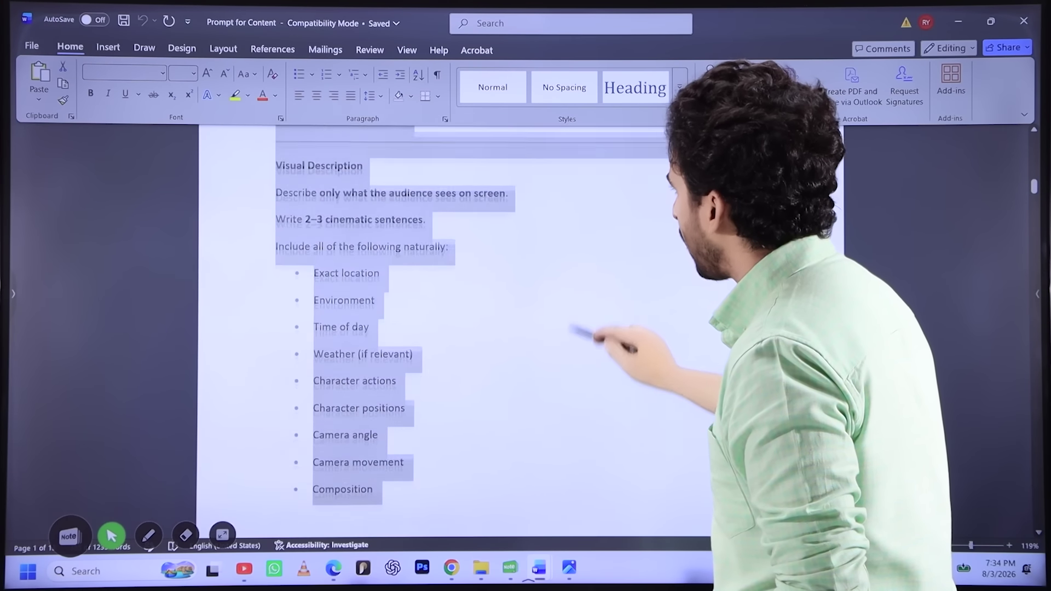
pyautogui.scroll(6, 572, 451)
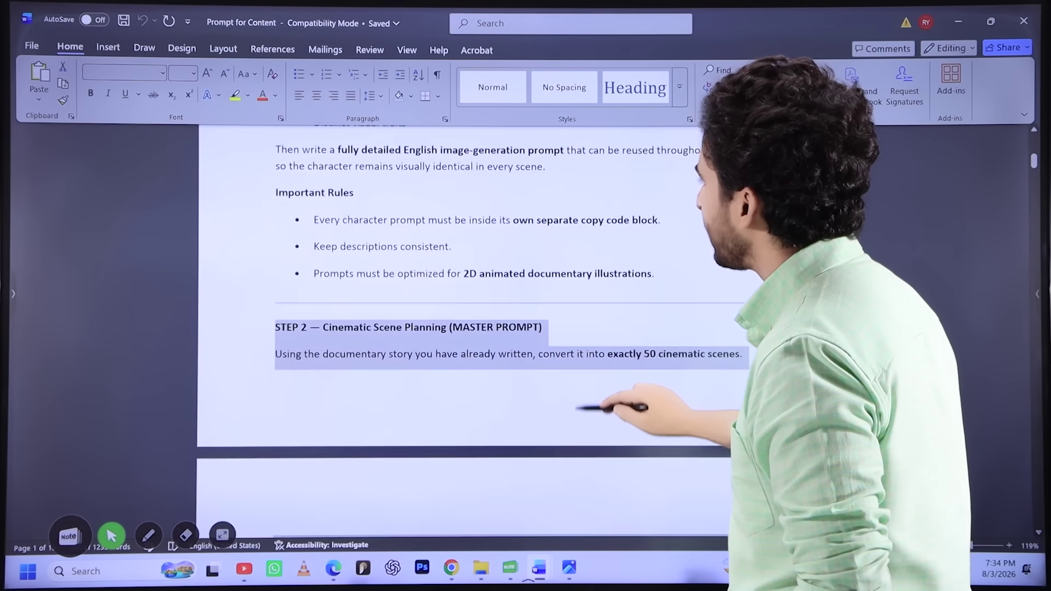
# Take the STEP 2 — Cinematic Scene Planning prompt to the Bhagat Singh chat in ChatGPT to get the scene breakdown
pyautogui.scroll(-2, 575, 356)
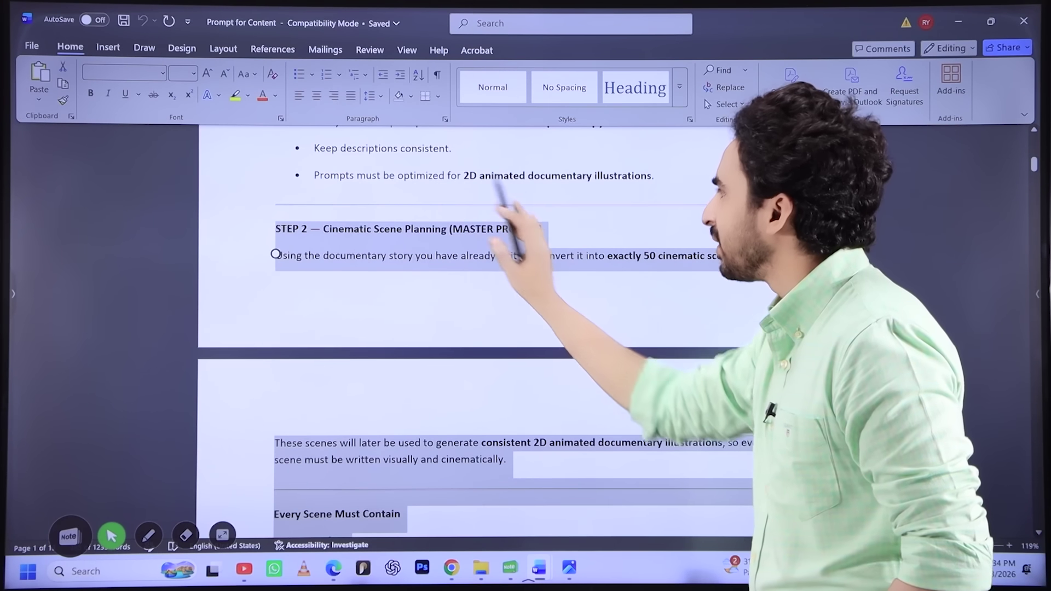
pyautogui.click(451, 568)
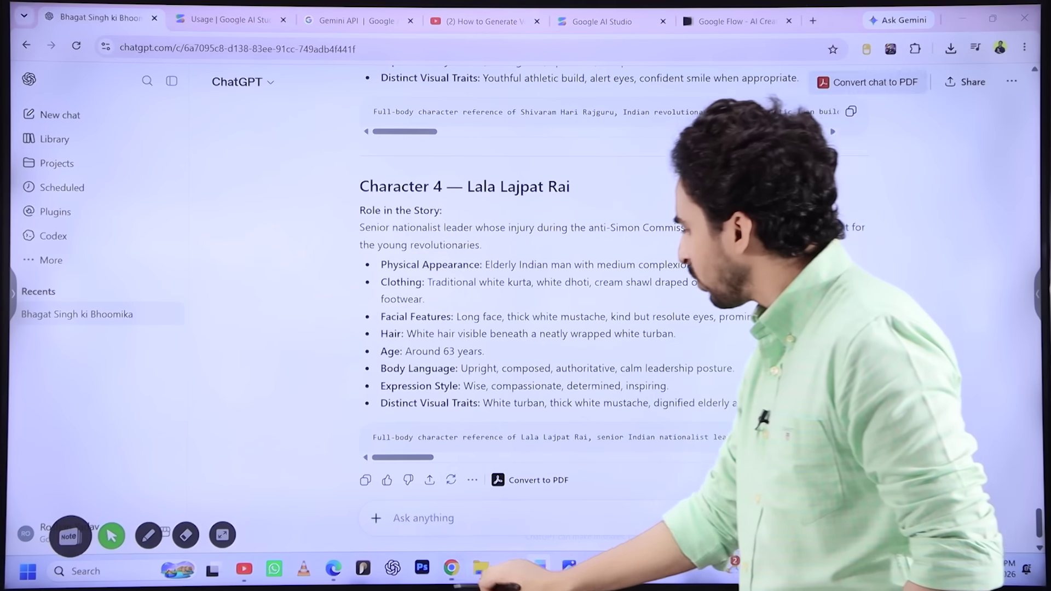
pyautogui.scroll(-1, 530, 391)
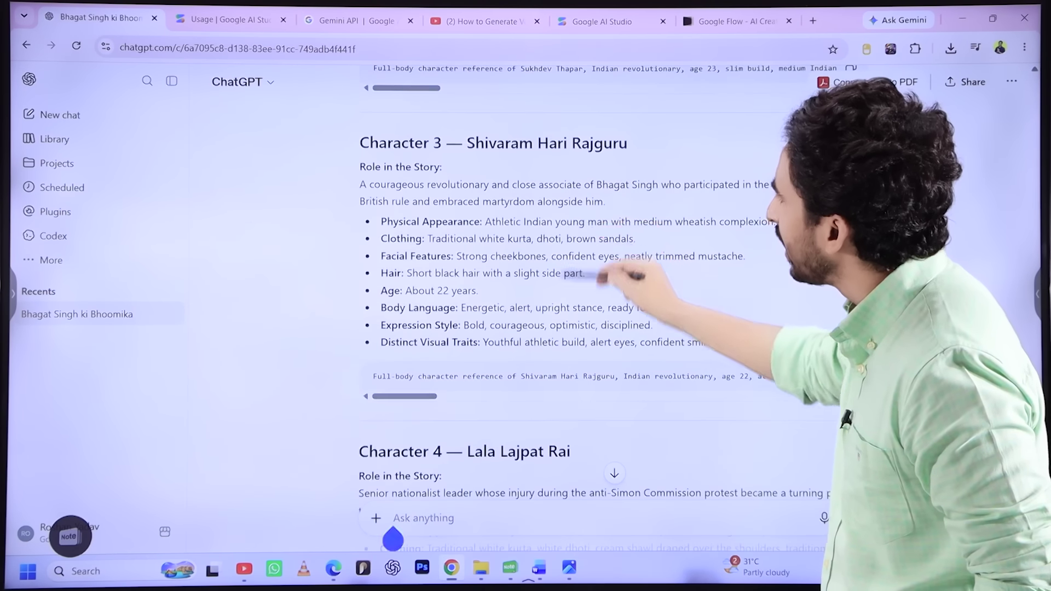
pyautogui.scroll(-3, 591, 287)
pyautogui.scroll(-5, 547, 306)
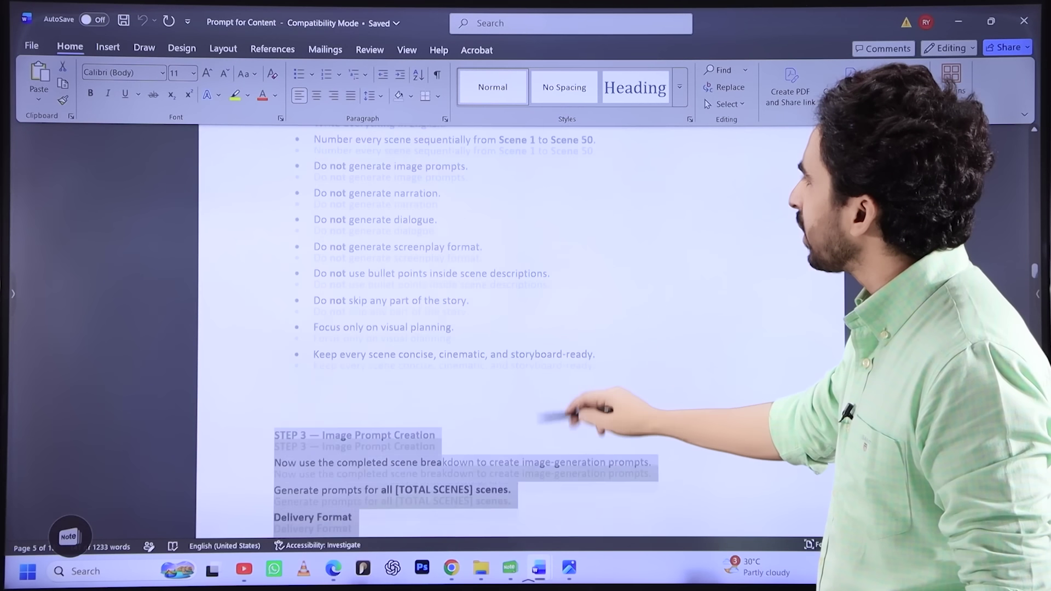
# Copy the STEP 3 — Image Prompt Creation prompt from the Word document and send it in the ChatGPT chat
pyautogui.scroll(3, 427, 328)
pyautogui.scroll(-6, 427, 329)
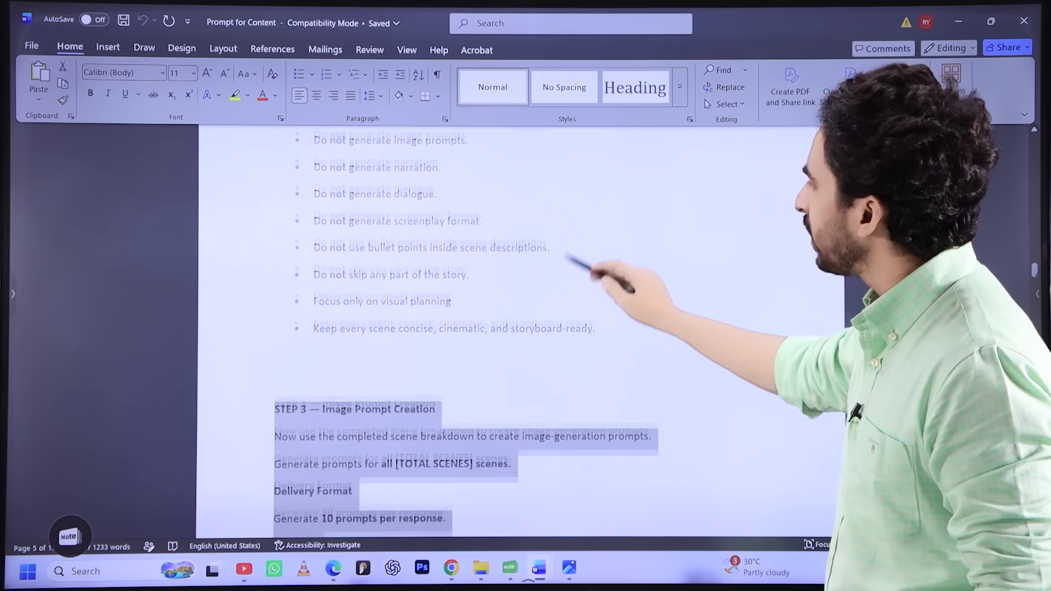
pyautogui.click(433, 266)
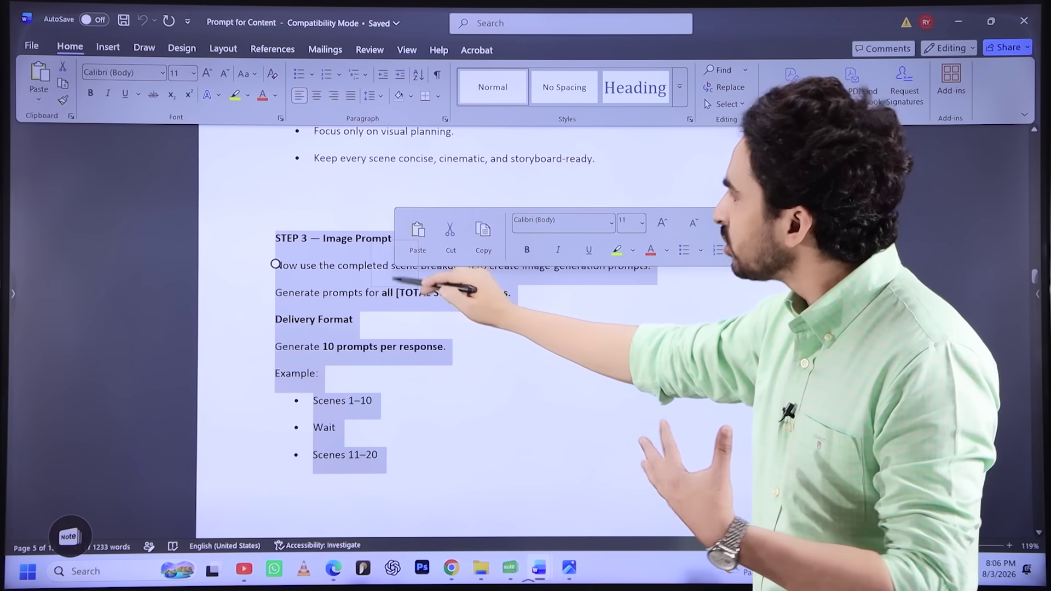
pyautogui.click(476, 238)
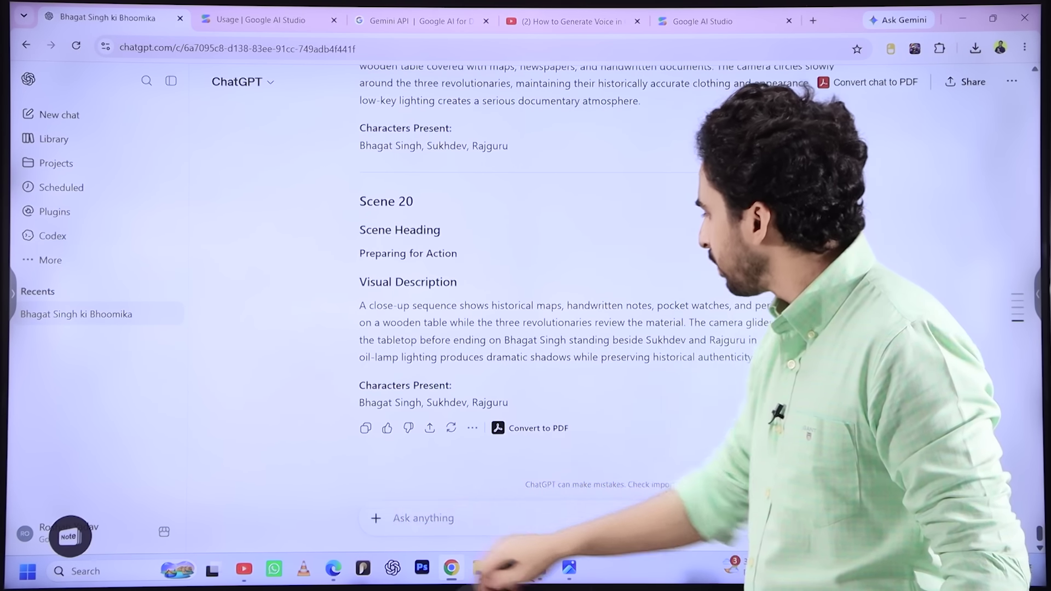
pyautogui.click(854, 517)
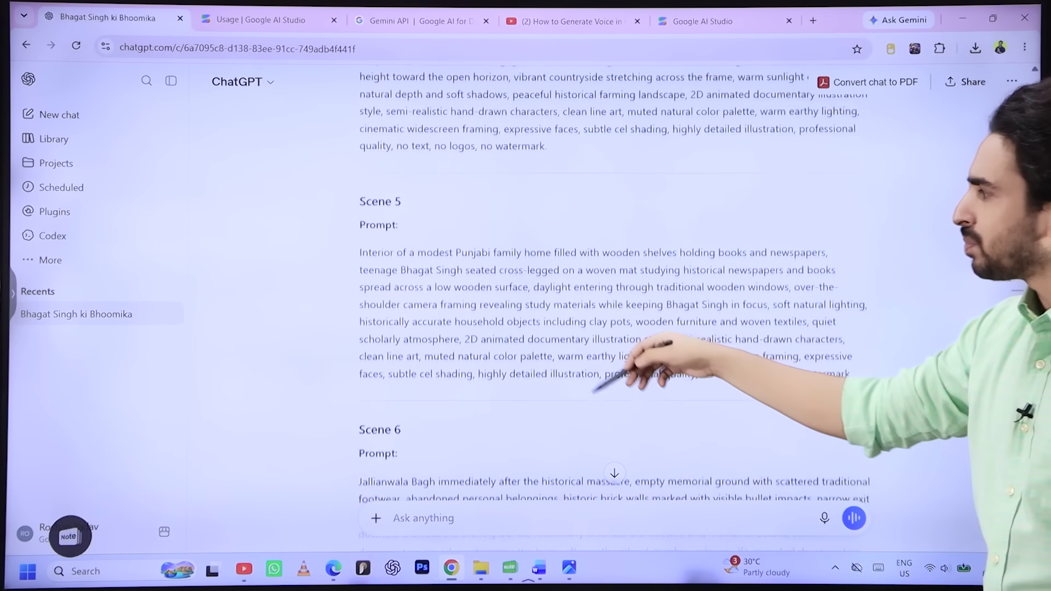
# Copy the Scene 1 Lahore aerial prompt from ChatGPT, generate it in Google Flow, and look over the resulting images
pyautogui.scroll(5, 613, 301)
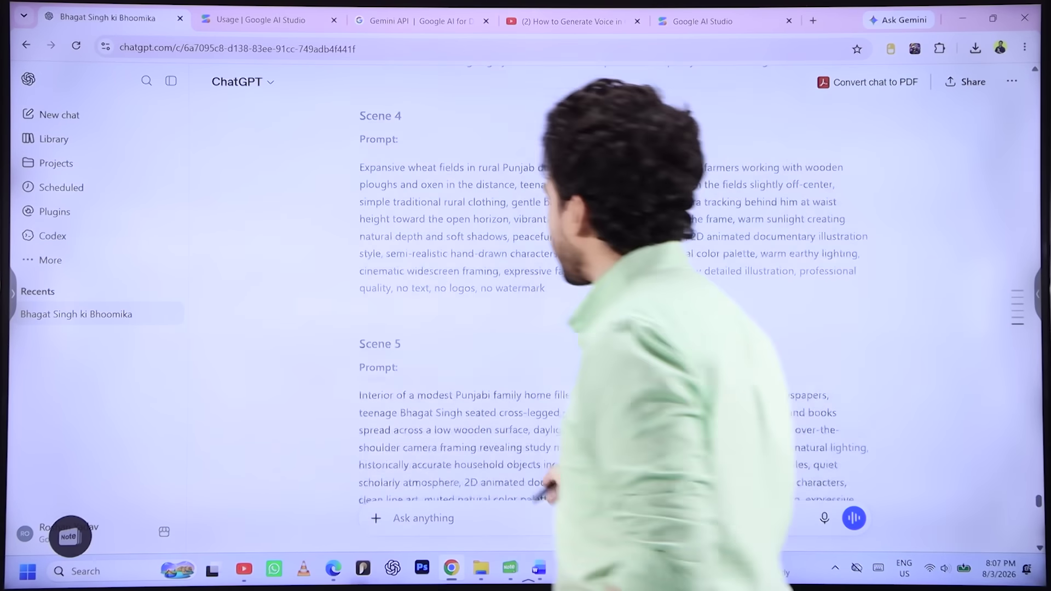
pyautogui.scroll(10, 613, 301)
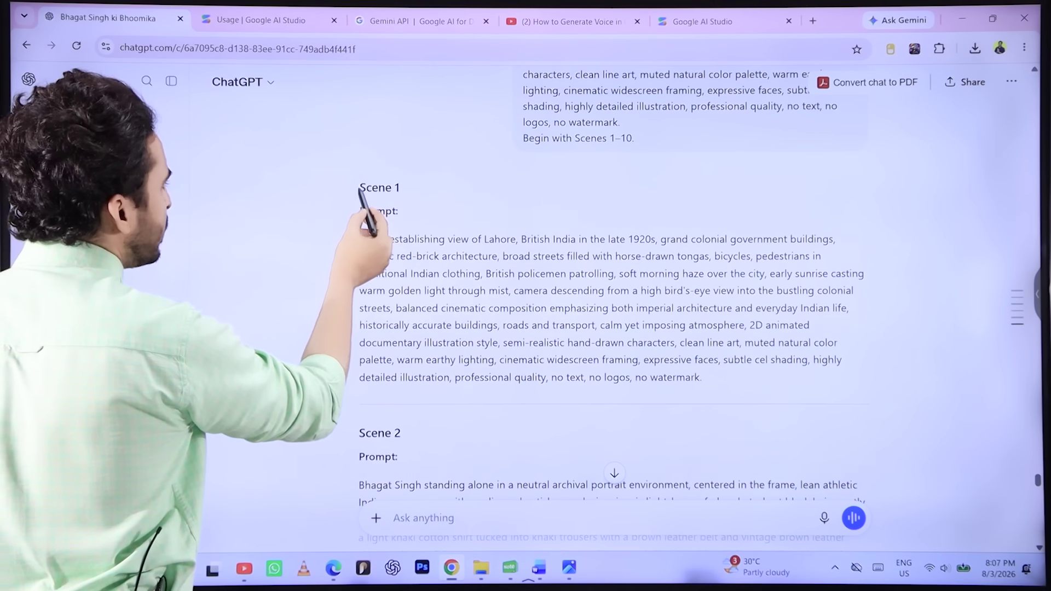
pyautogui.moveTo(400, 211); pyautogui.dragTo(711, 394)
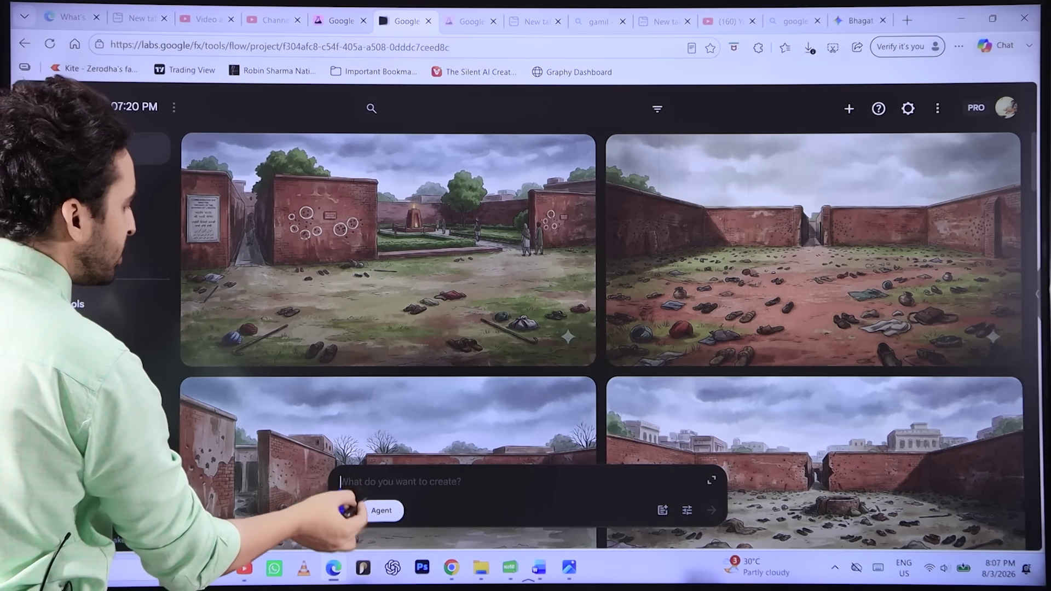
pyautogui.hotkey('ctrl', 'v')
pyautogui.click(709, 508)
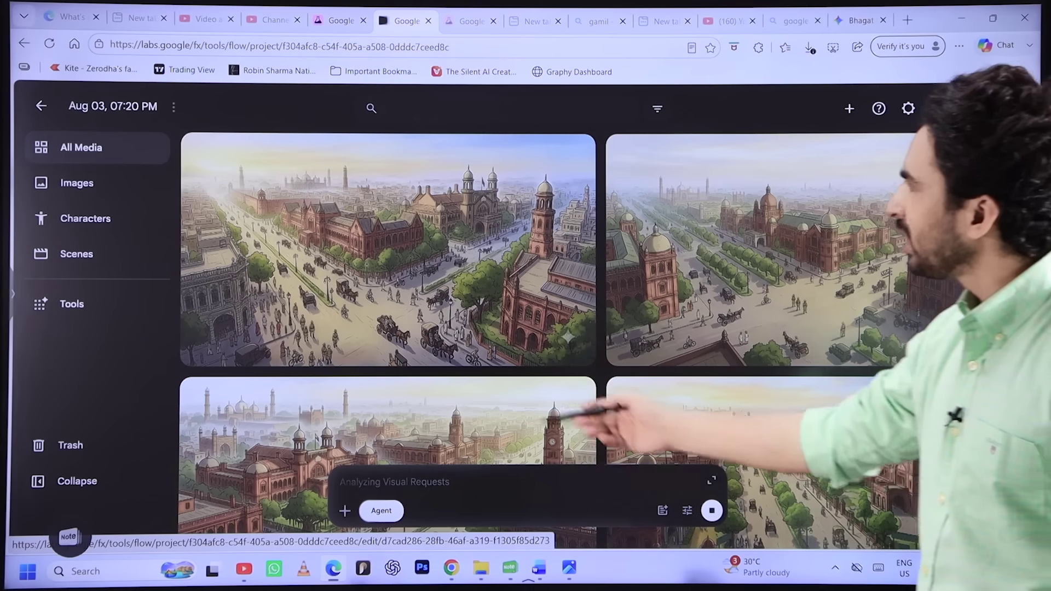
pyautogui.scroll(-3, 602, 312)
pyautogui.scroll(3, 602, 312)
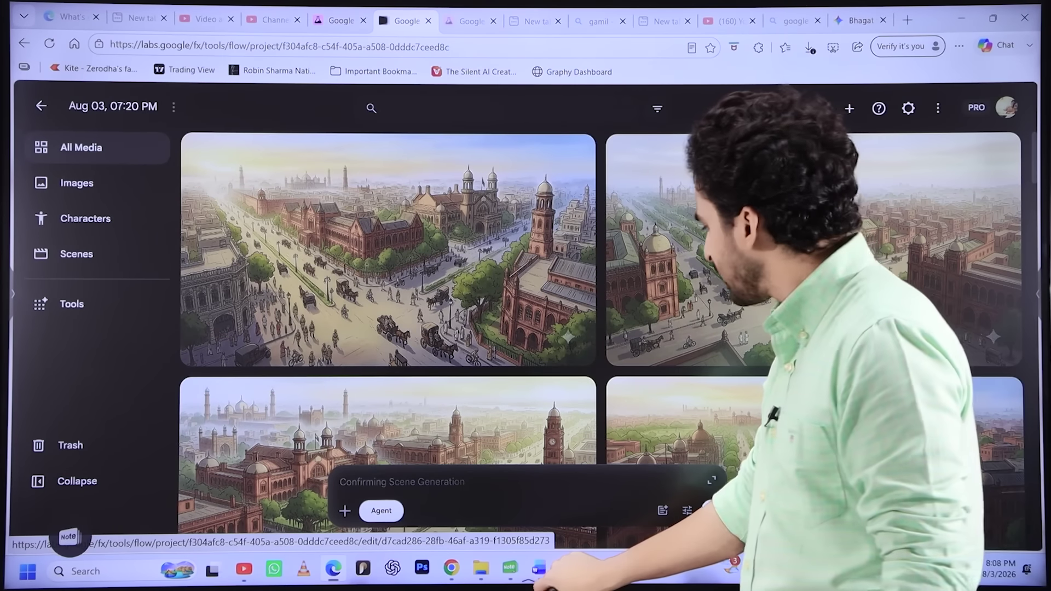
# Return to ChatGPT and read through the image prompts for Scenes 1 to 10
pyautogui.click(539, 568)
pyautogui.click(607, 514)
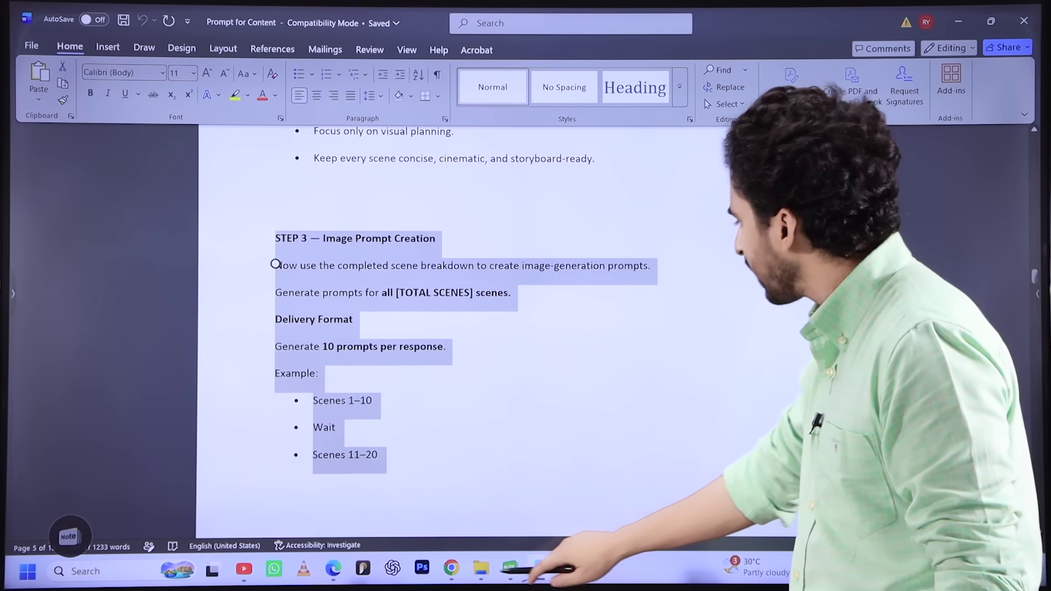
pyautogui.click(451, 568)
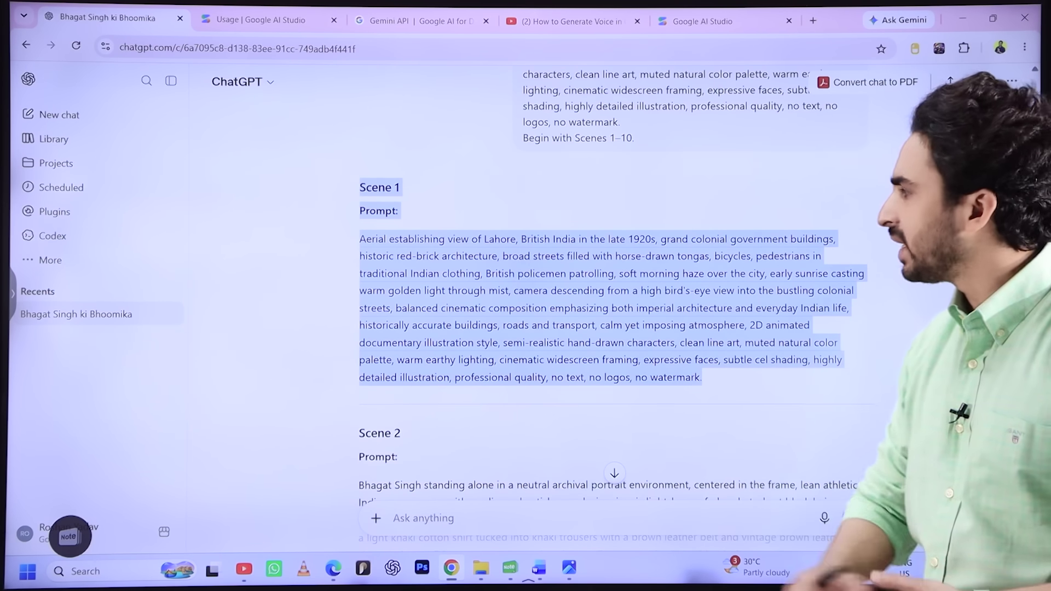
pyautogui.scroll(-3, 703, 285)
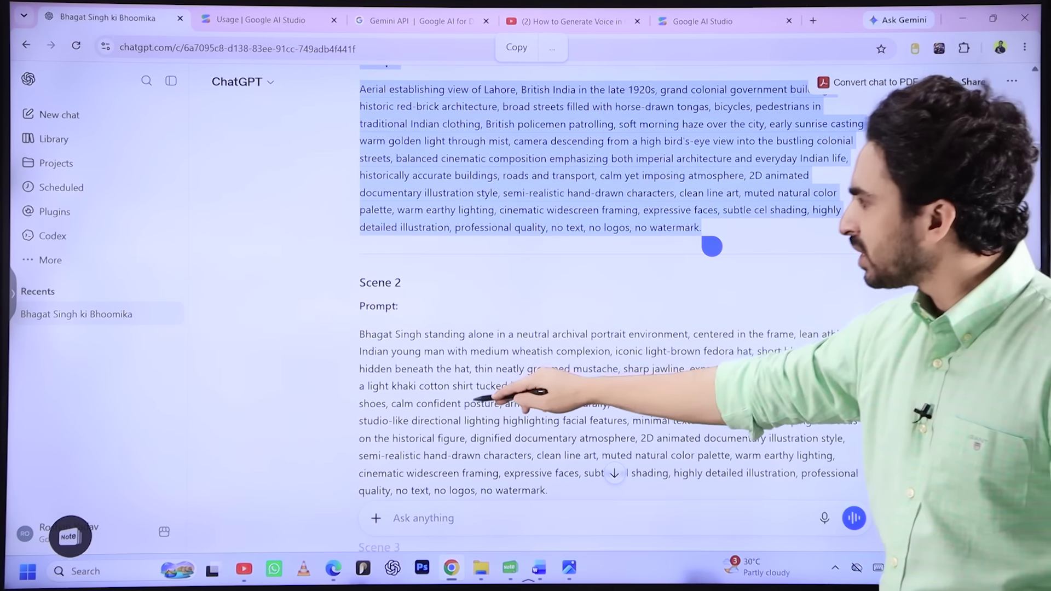
pyautogui.scroll(-3, 475, 398)
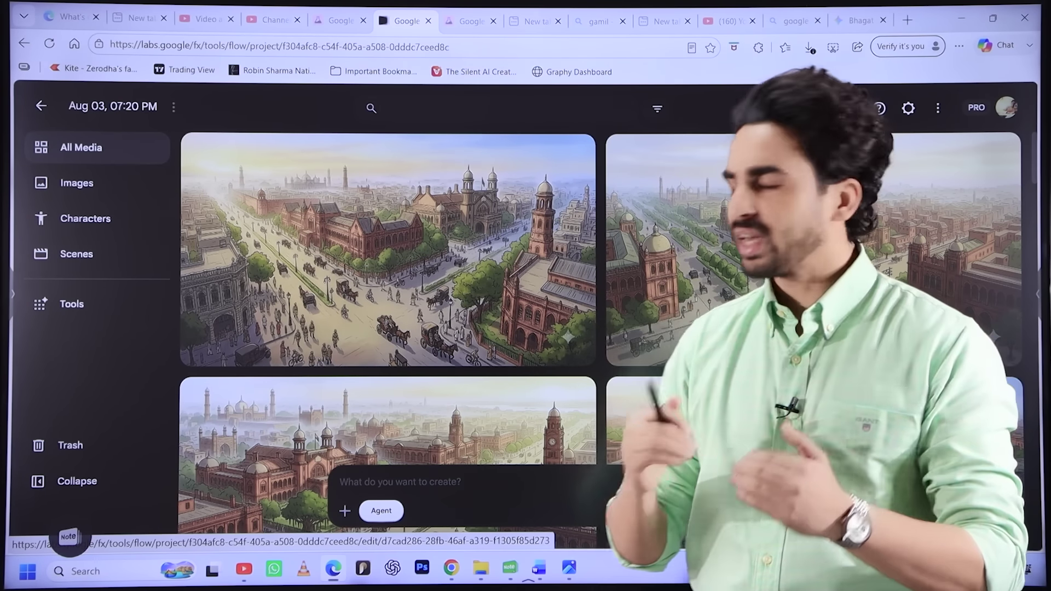
pyautogui.click(451, 567)
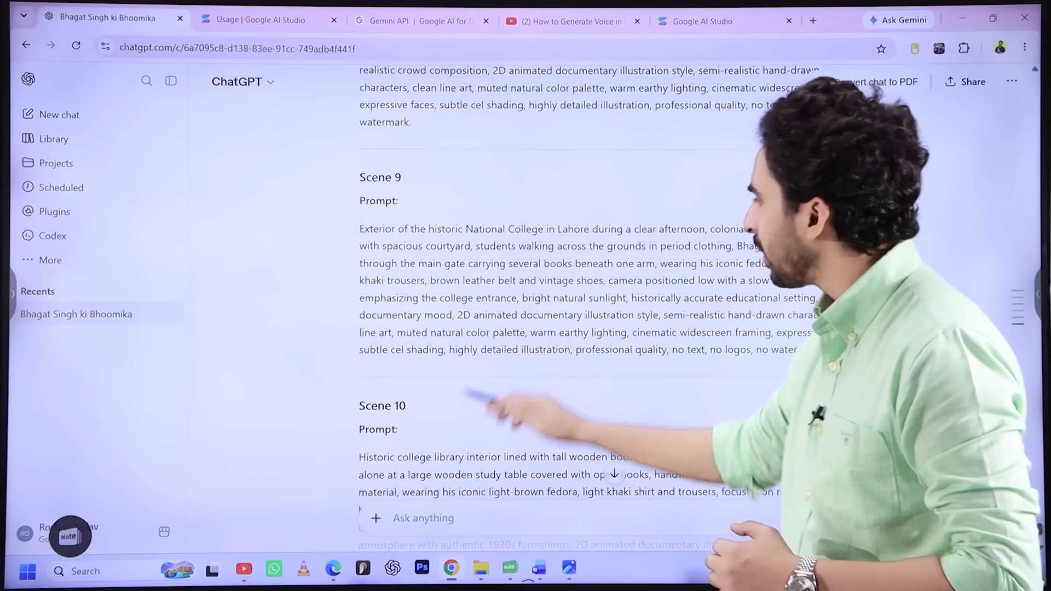
pyautogui.scroll(-4, 547, 306)
pyautogui.scroll(12, 547, 307)
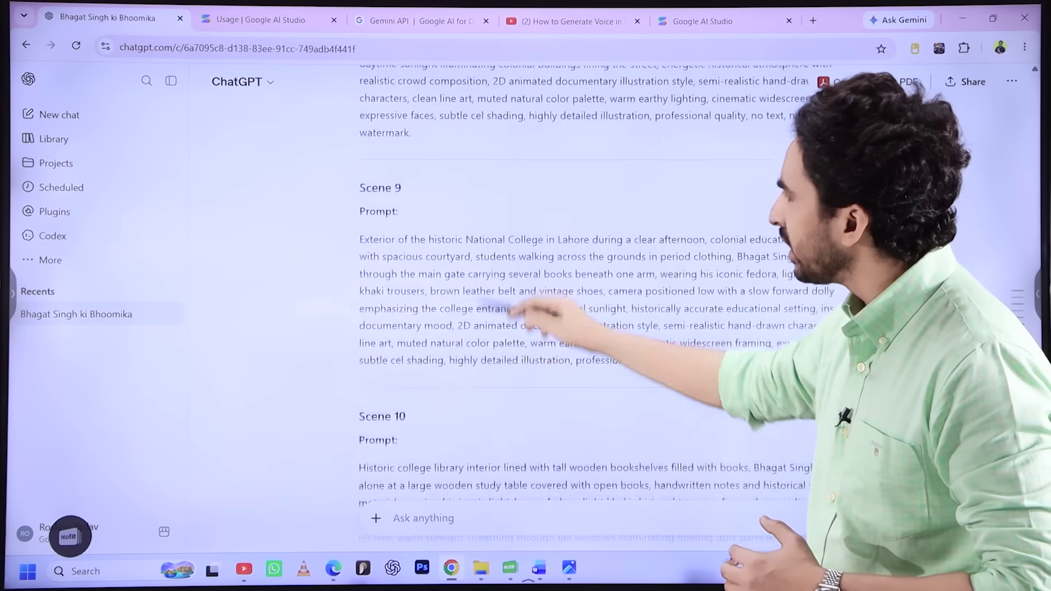
pyautogui.scroll(12, 548, 307)
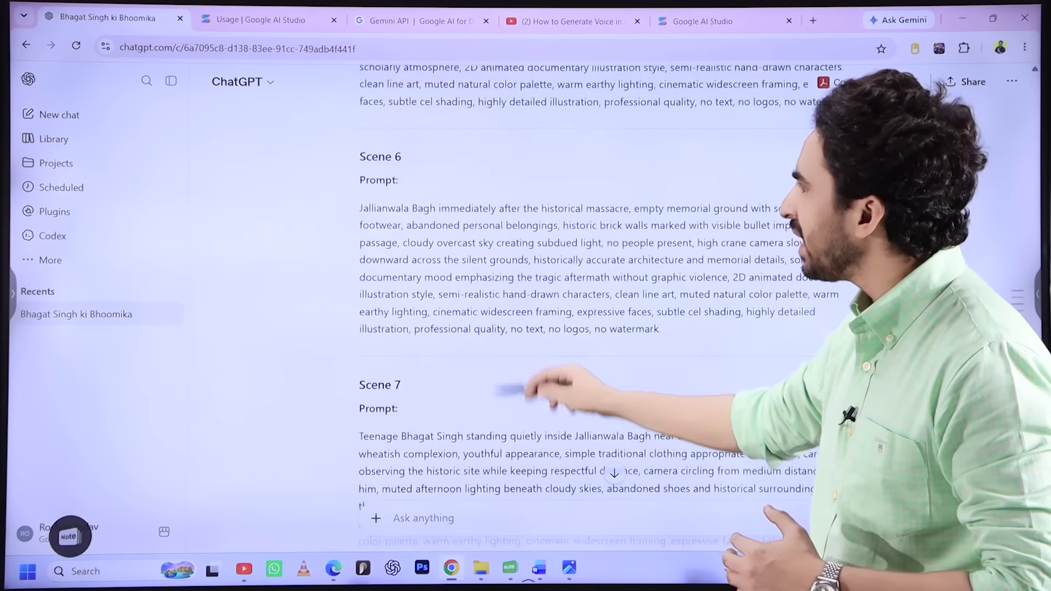
pyautogui.scroll(1, 547, 307)
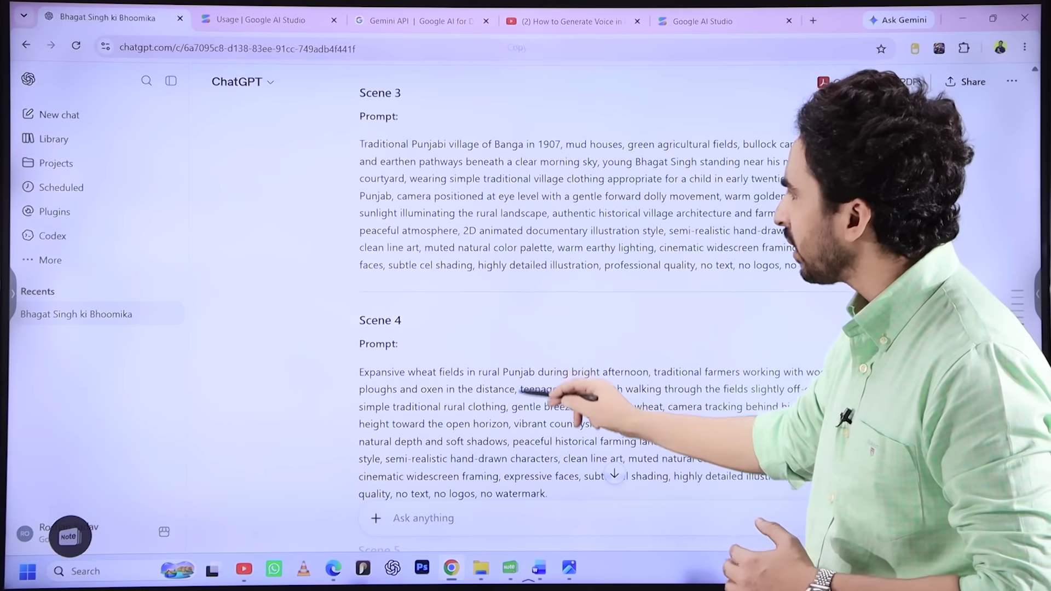
pyautogui.scroll(-20, 548, 307)
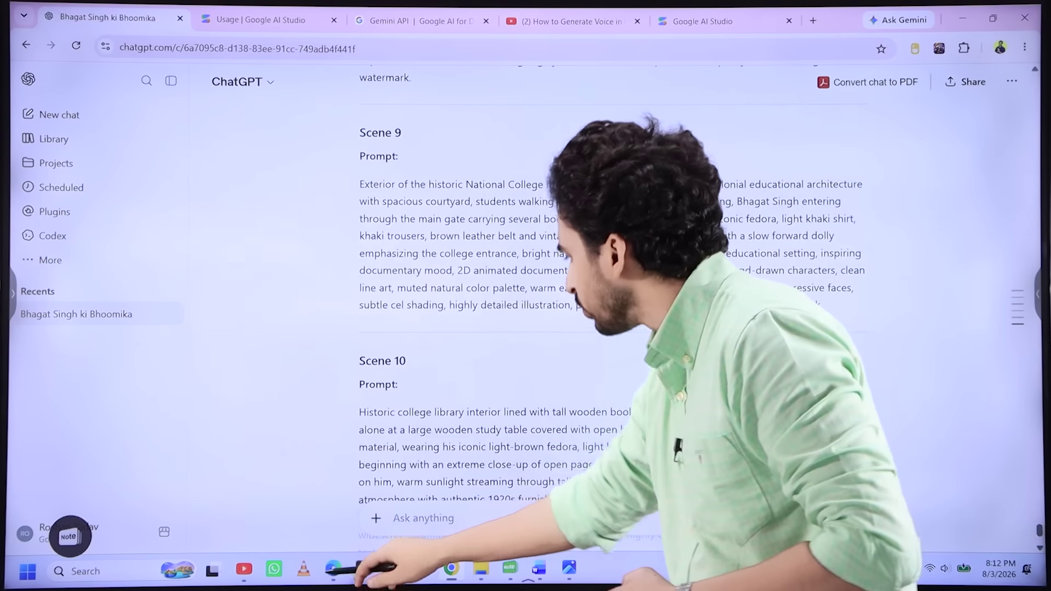
# Switch to Google Flow, attach the four character images as references, and begin the prompt with "generate all images at once"
pyautogui.click(332, 569)
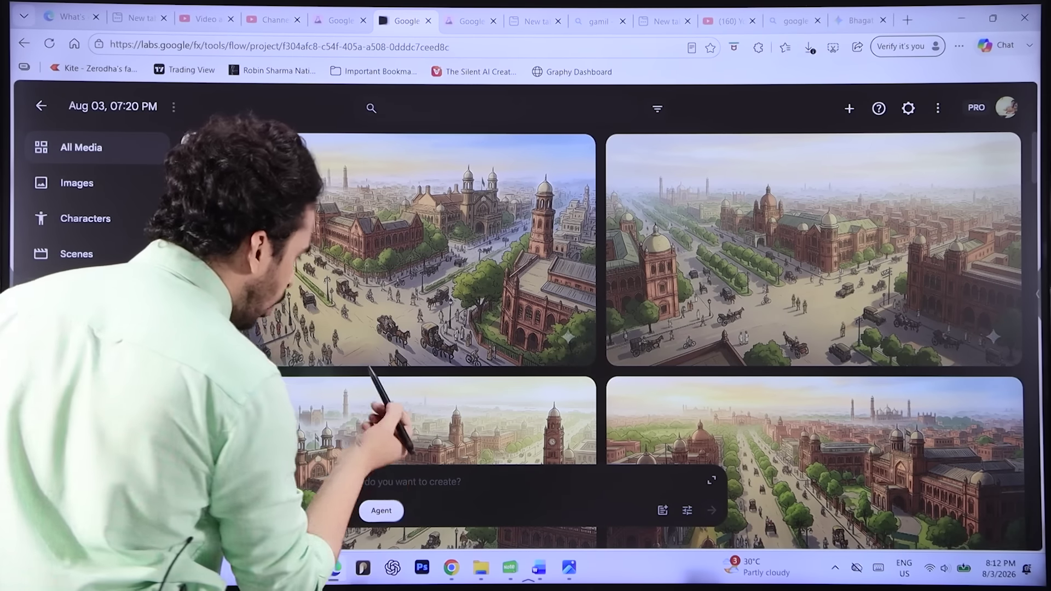
pyautogui.click(345, 510)
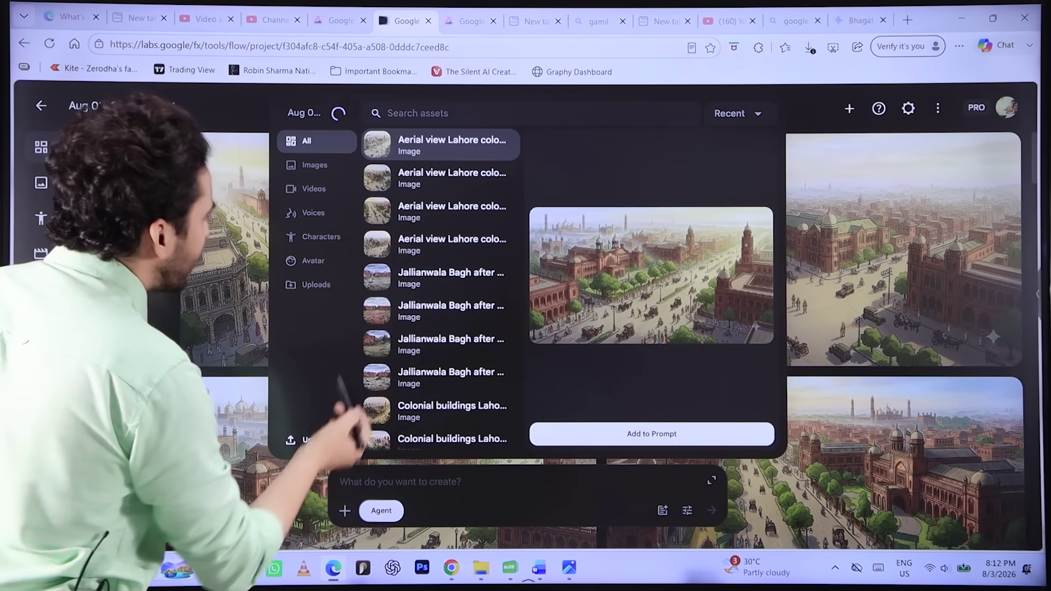
pyautogui.scroll(-5, 438, 290)
pyautogui.scroll(-5, 438, 290)
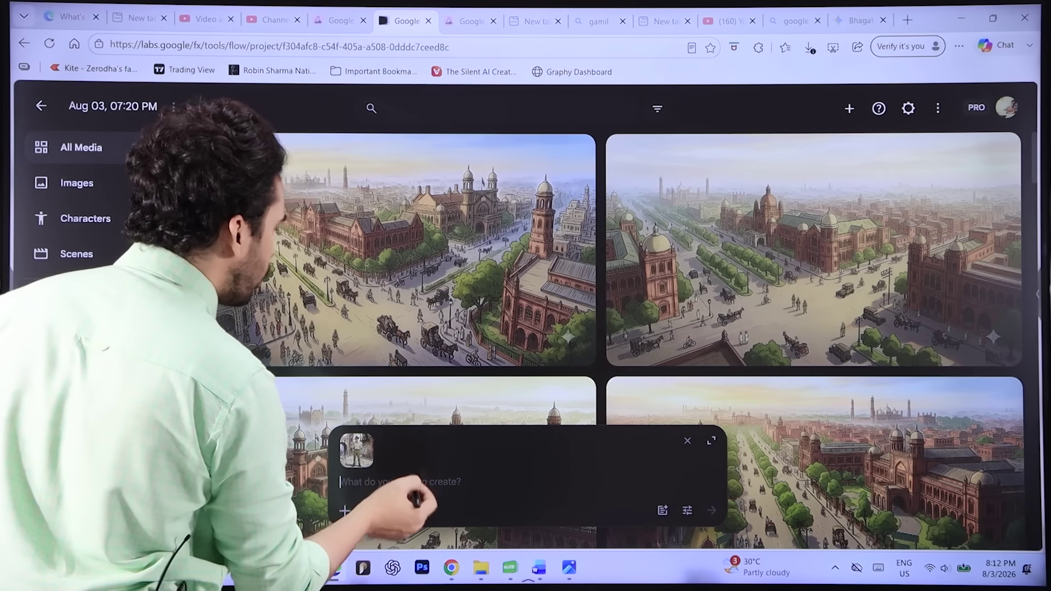
pyautogui.click(344, 511)
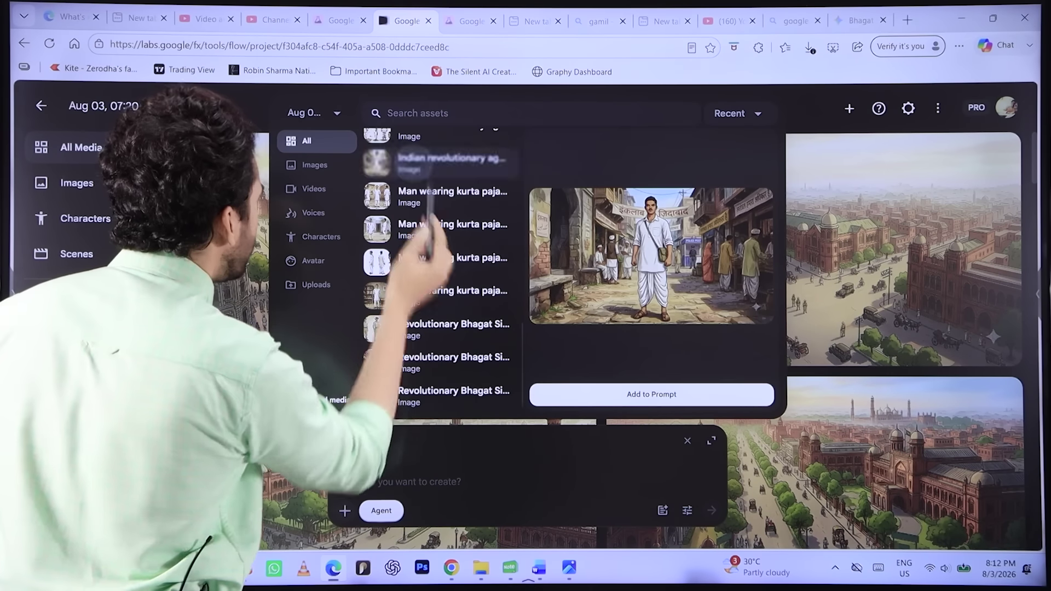
pyautogui.click(452, 196)
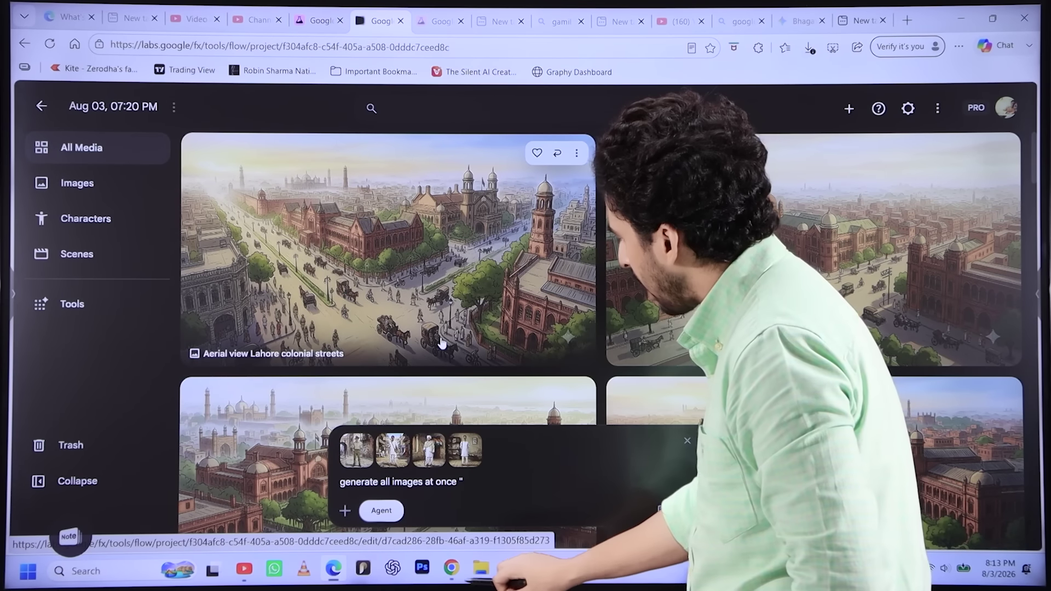
# Copy the Scene 1–10 image prompts from ChatGPT, add them to the Google Flow prompt with the character references, and submit it
pyautogui.click(451, 568)
pyautogui.scroll(20, 531, 284)
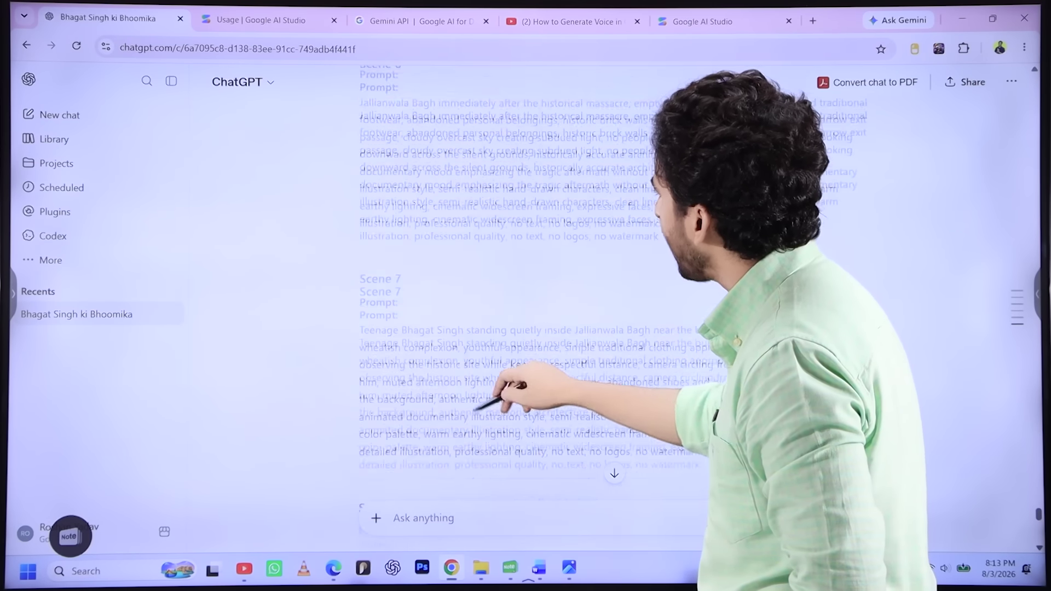
pyautogui.moveTo(495, 396); pyautogui.dragTo(560, 440)
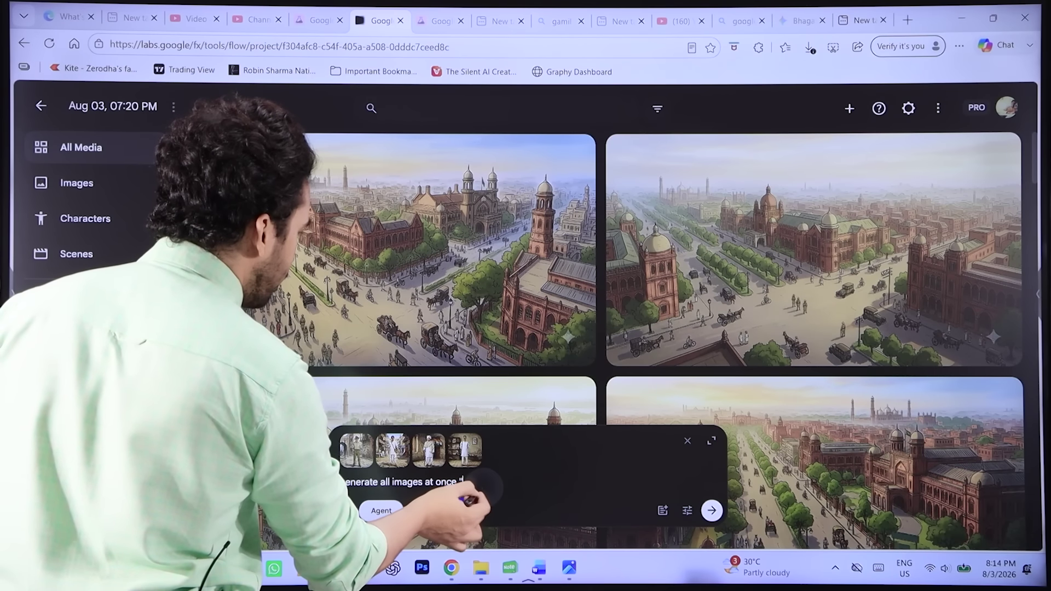
pyautogui.click(448, 457)
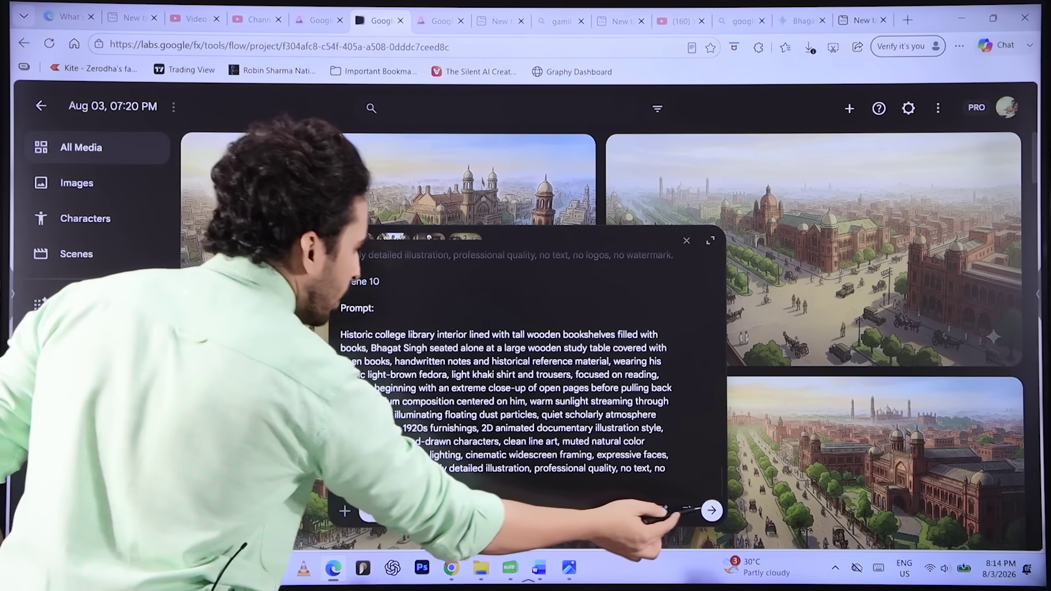
pyautogui.click(712, 510)
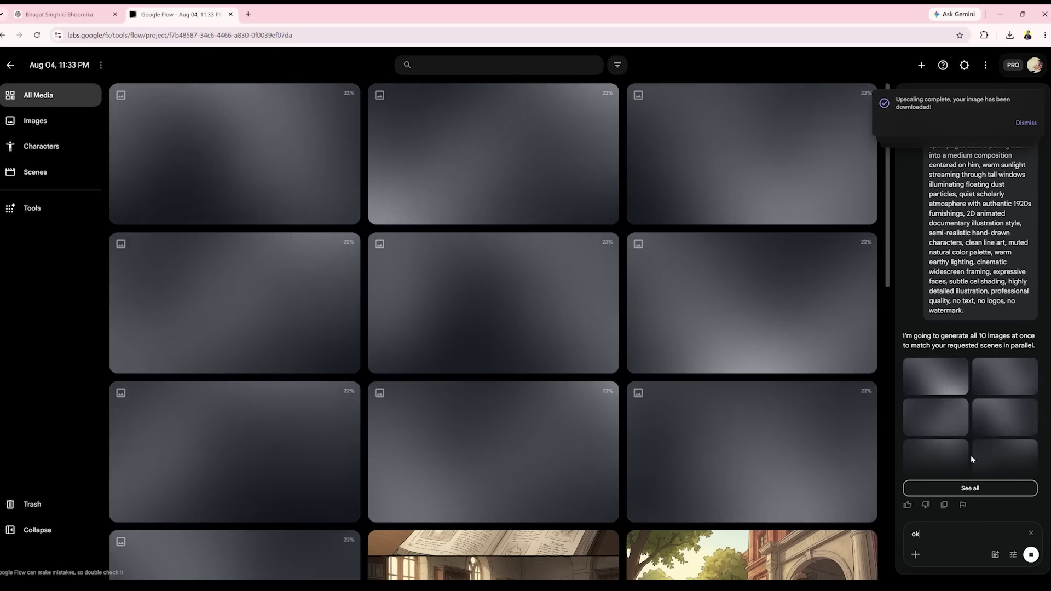